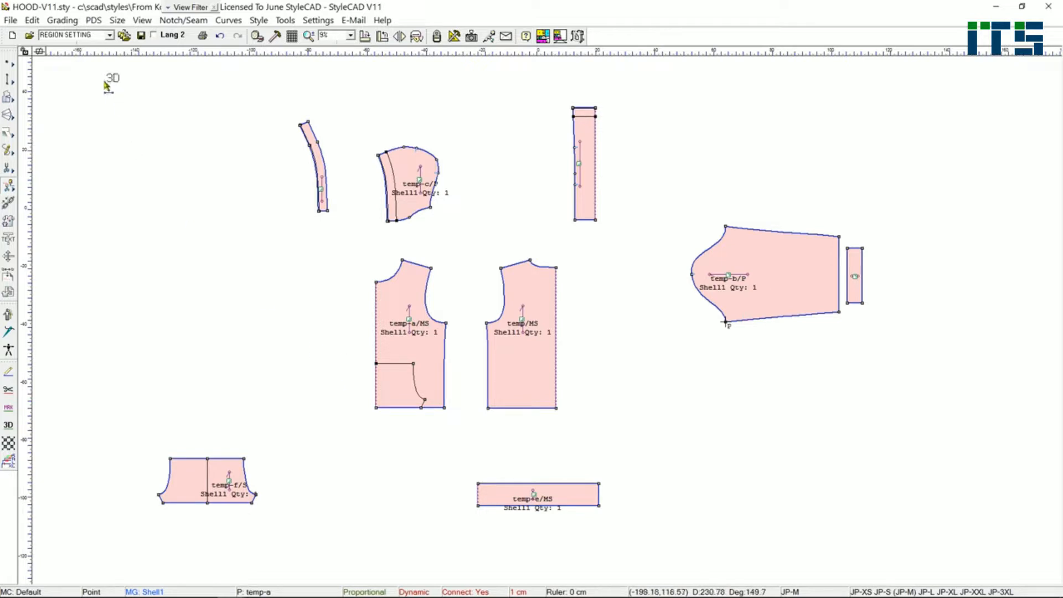
- Switch the 3D status of all HOOD-V11 pattern pieces off and back on
drag(104, 82, 875, 542)
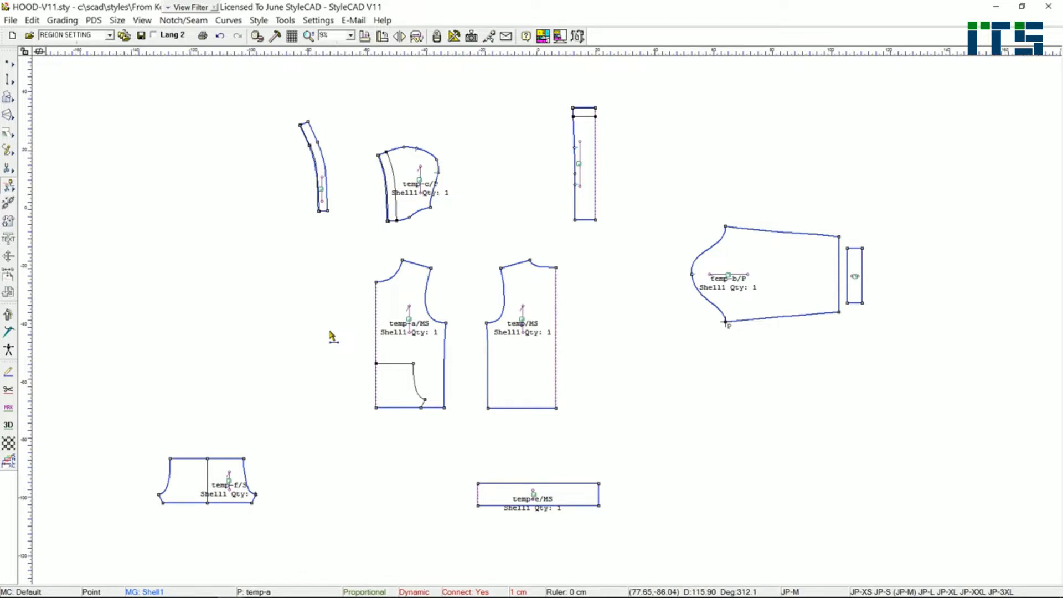
drag(103, 83, 900, 530)
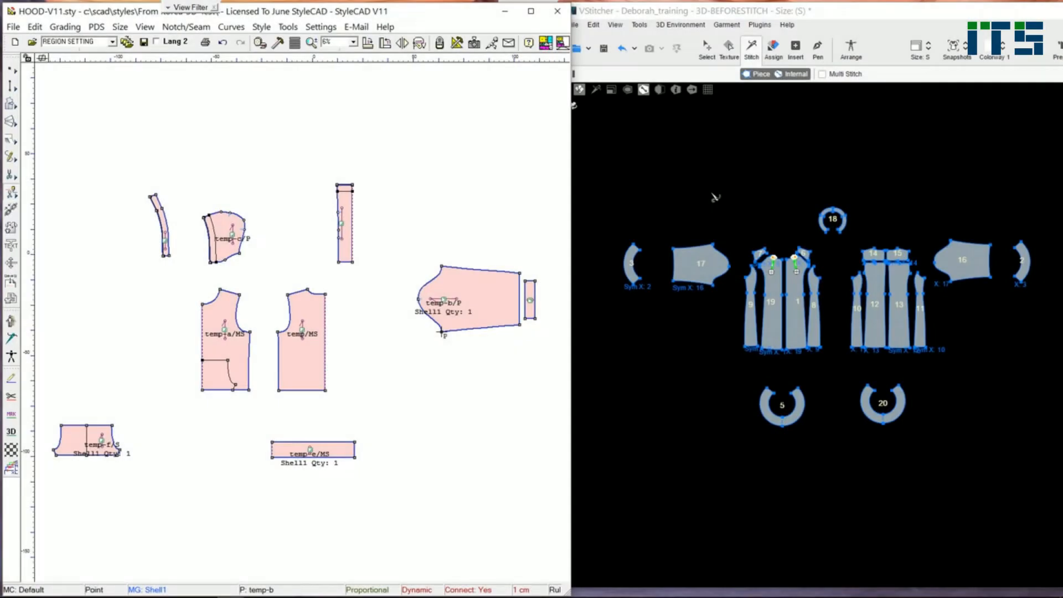
- Clear the loaded style in VStitcher through the StyleCAD plugin, and send the HOOD-V11 pieces over from StyleCAD
click(746, 13)
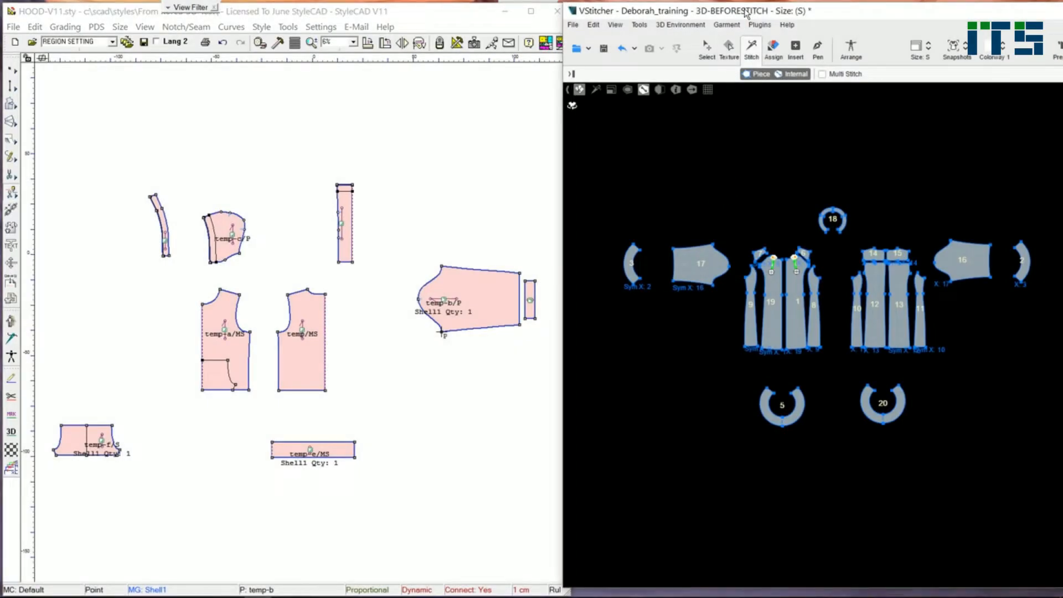
click(767, 27)
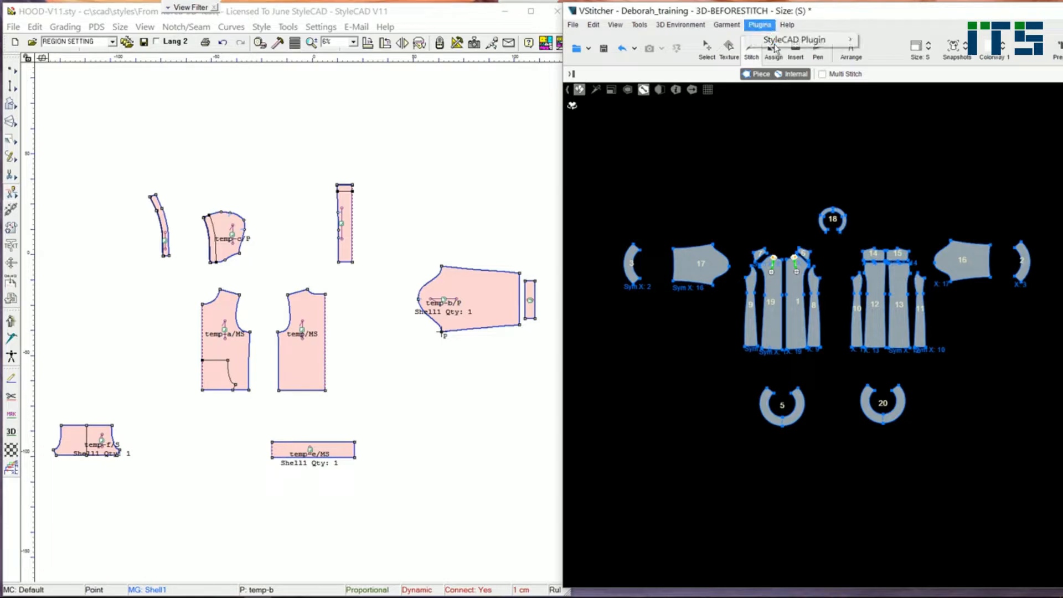
mouse_move(774, 43)
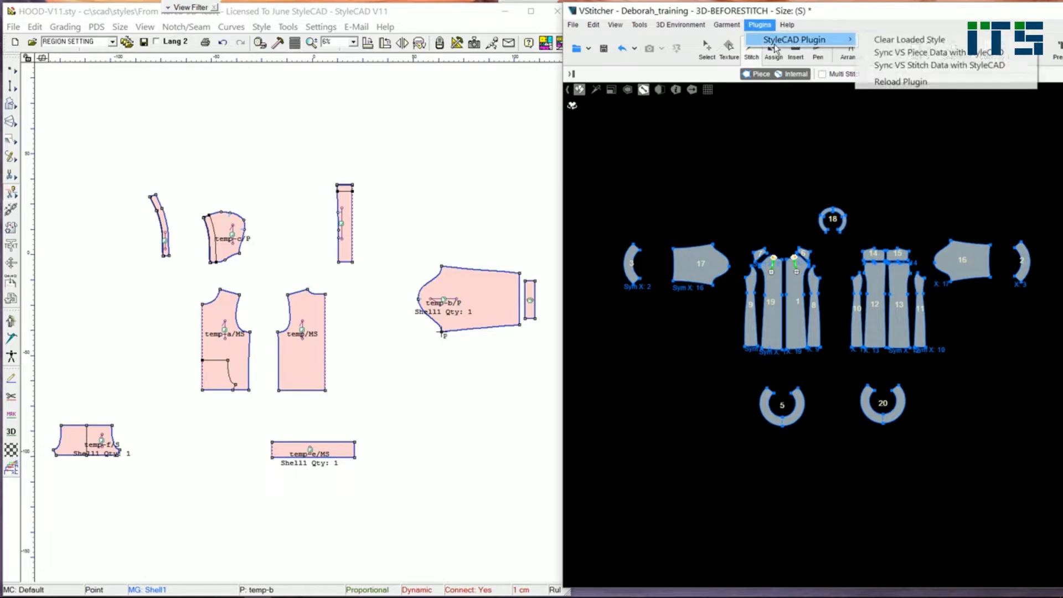
click(909, 40)
click(540, 351)
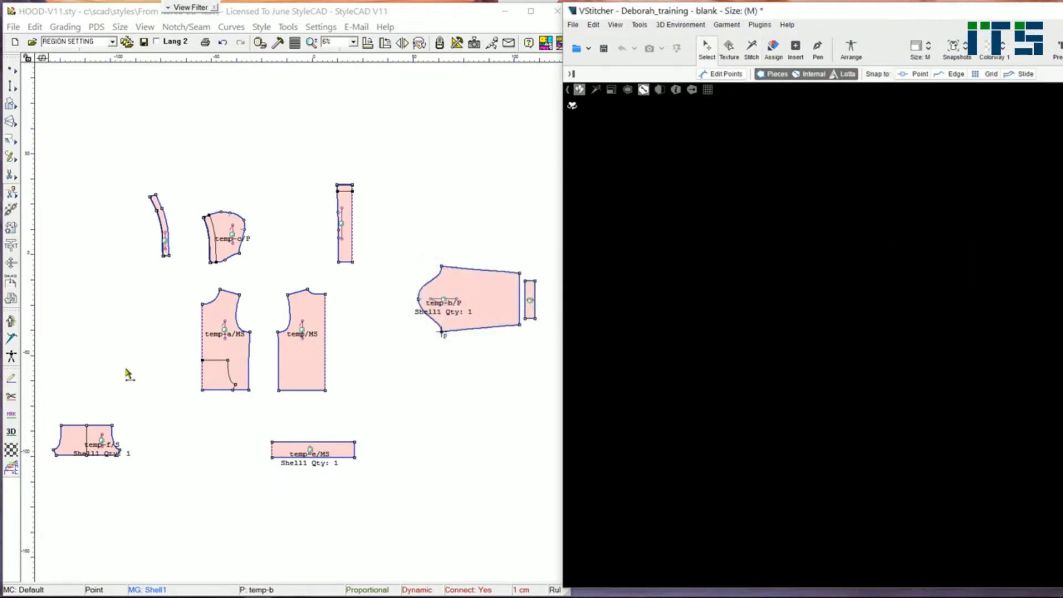
click(11, 322)
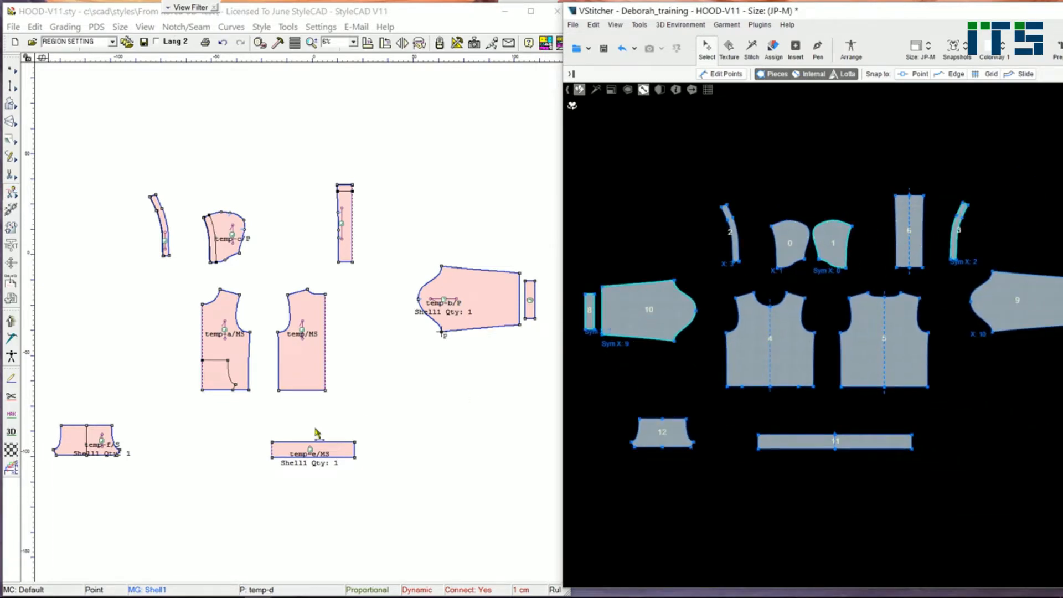
- Mark the internal lines of the hood pieces and the front's pocket outline for 3D, and resend the pieces to VStitcher
scroll(238, 278, up, 1)
click(12, 431)
scroll(143, 189, up, 1)
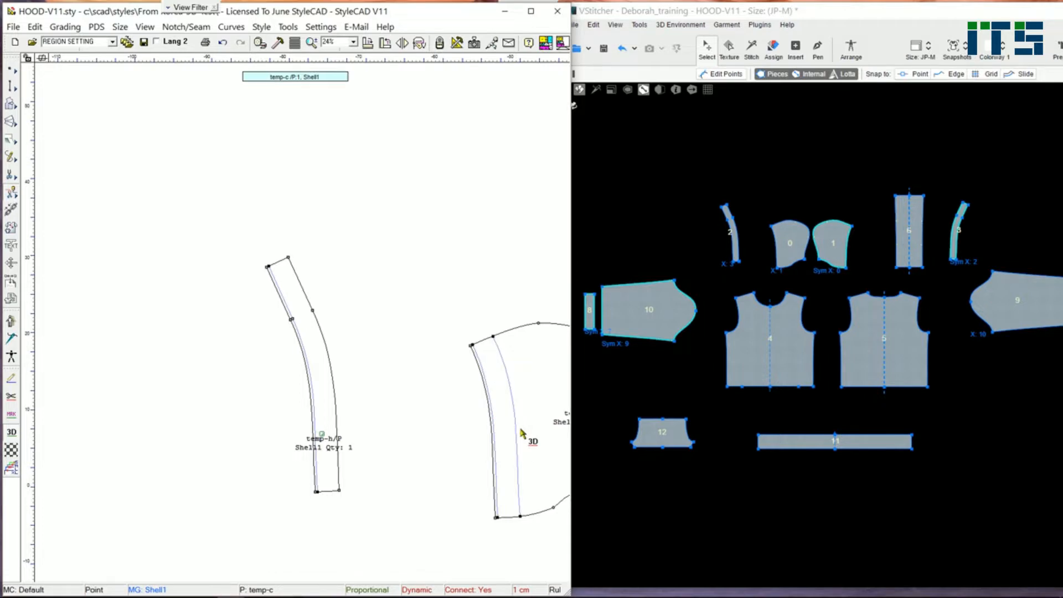
scroll(521, 434, down, 3)
scroll(464, 259, up, 3)
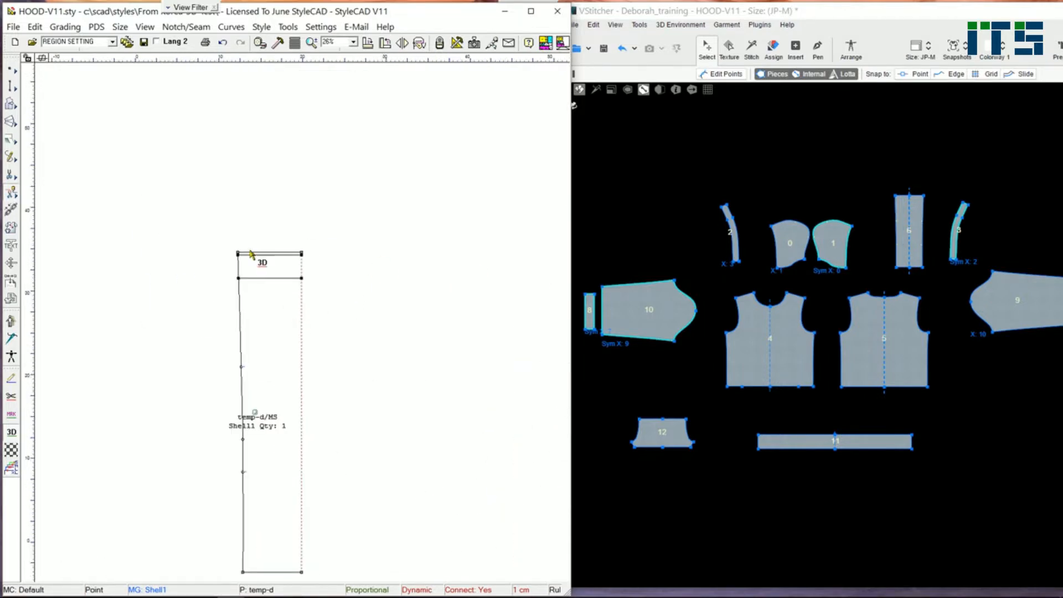
scroll(299, 315, down, 2)
scroll(224, 346, down, 2)
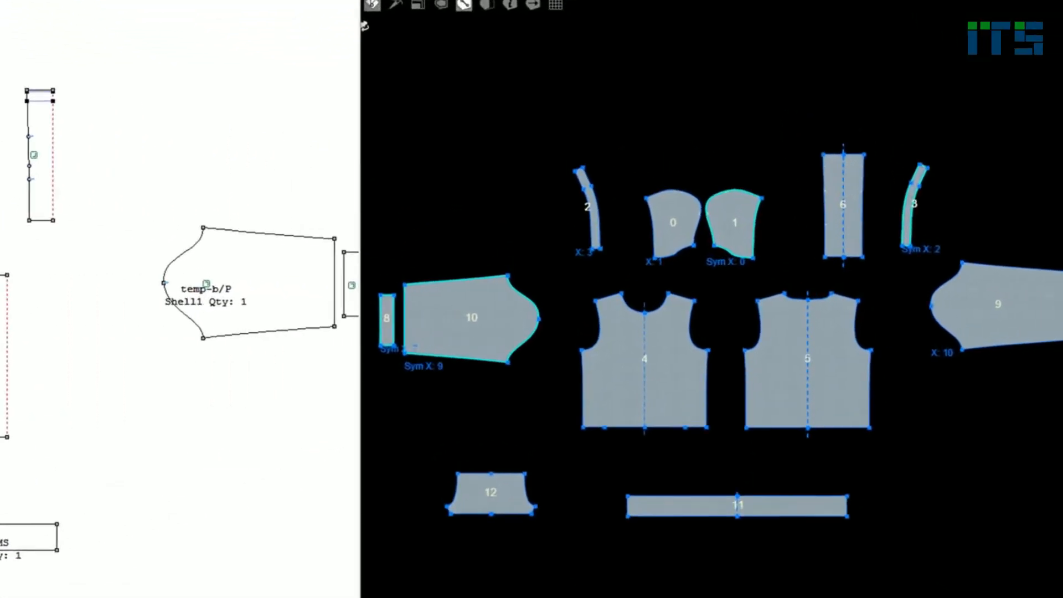
click(11, 326)
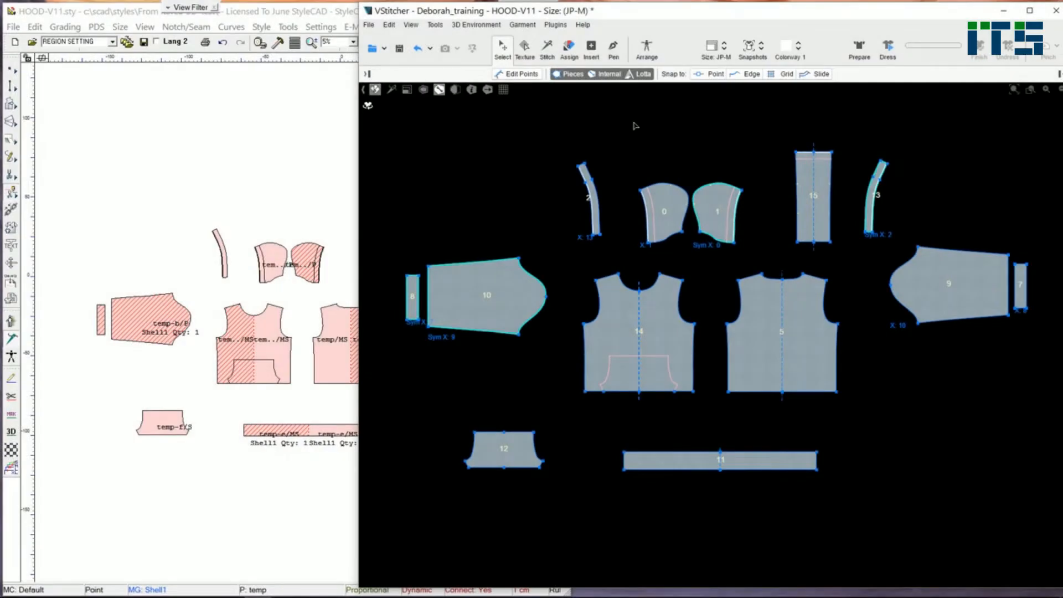
- In VStitcher, stitch the front body to the back body along the side seams and shoulders
click(547, 49)
click(696, 355)
click(726, 356)
click(672, 280)
click(811, 277)
- Stitch the sleeve's underarm seam closed and attach the cuff to the sleeve's wrist edge
click(961, 251)
click(1008, 285)
click(1016, 285)
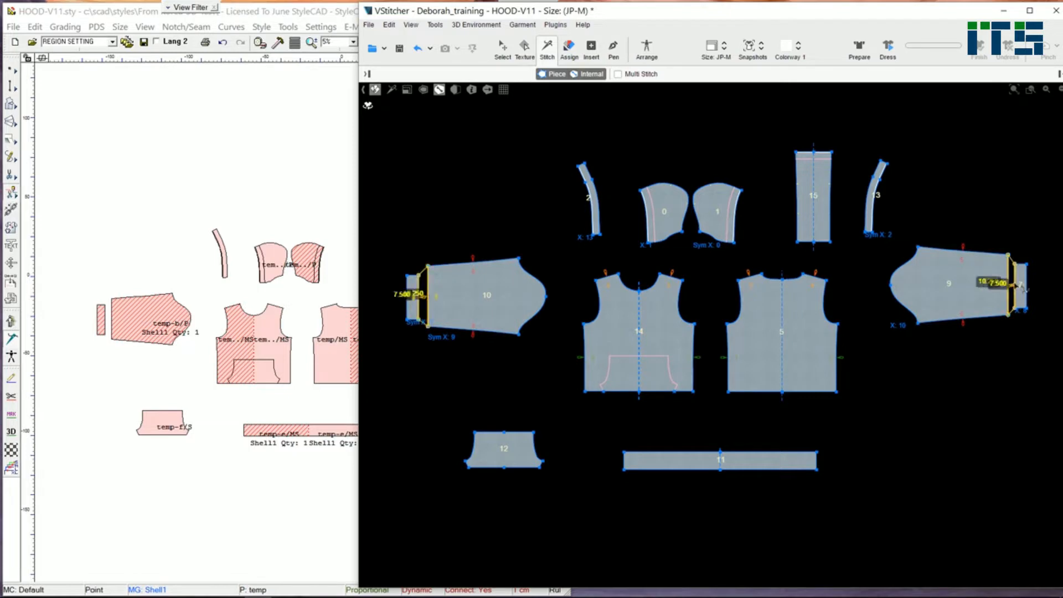
- Stitch the sleeve caps to the front and back armholes, and join the short ends of each cuff
click(541, 320)
click(591, 310)
click(542, 280)
click(827, 306)
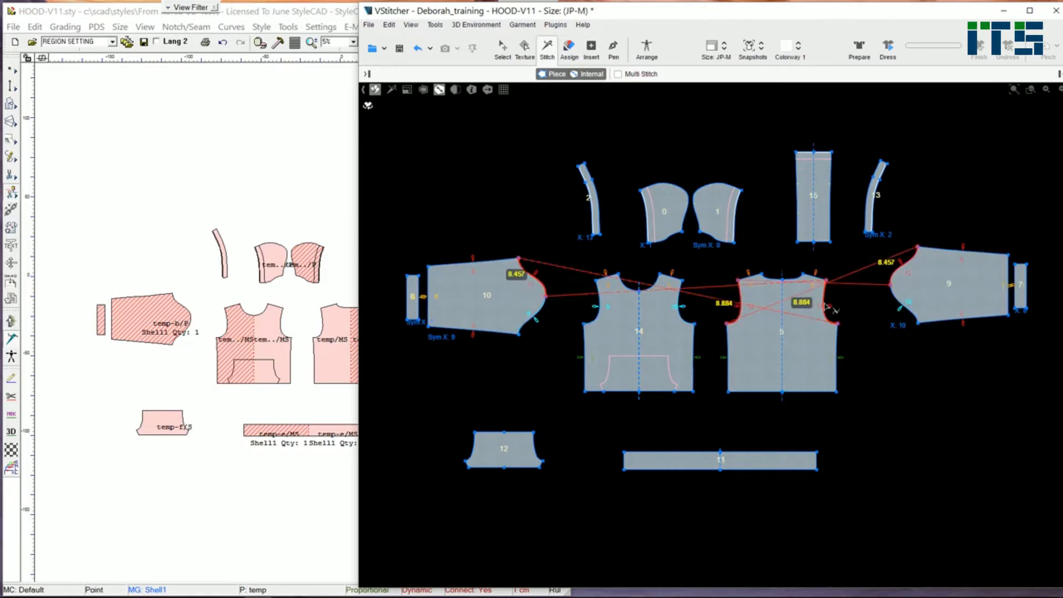
click(413, 276)
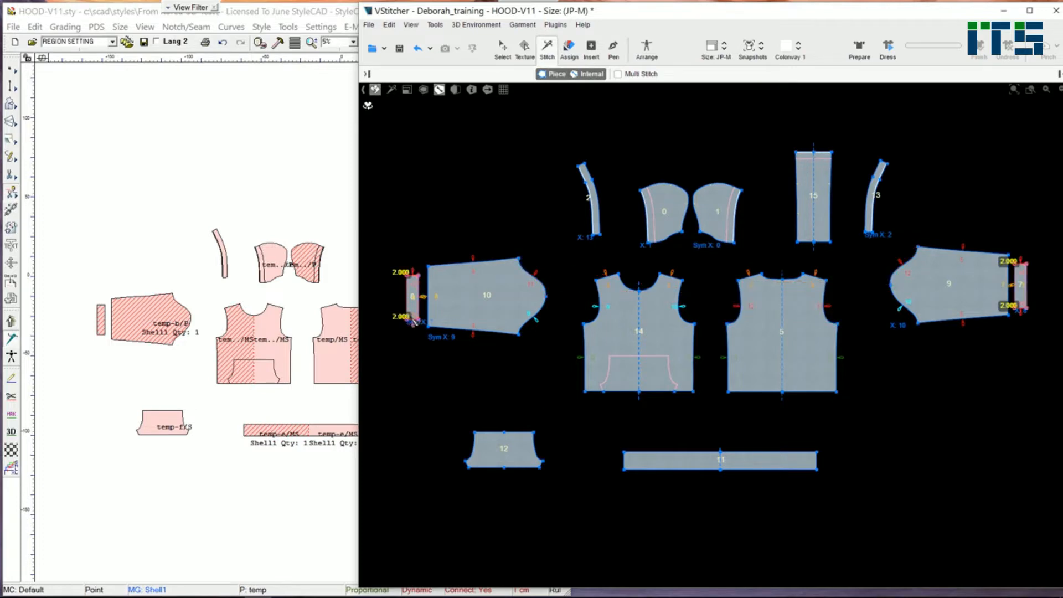
- Sync the VStitcher stitch data back to StyleCAD with the StyleCAD plugin
scroll(923, 434, down, 2)
drag(611, 13, 808, 22)
click(728, 28)
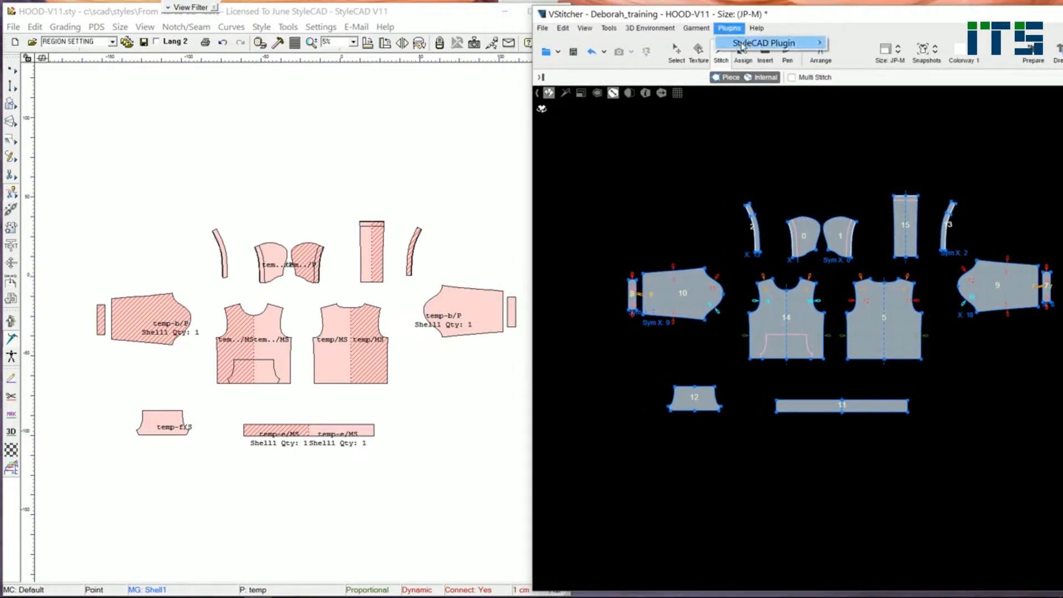
mouse_move(785, 43)
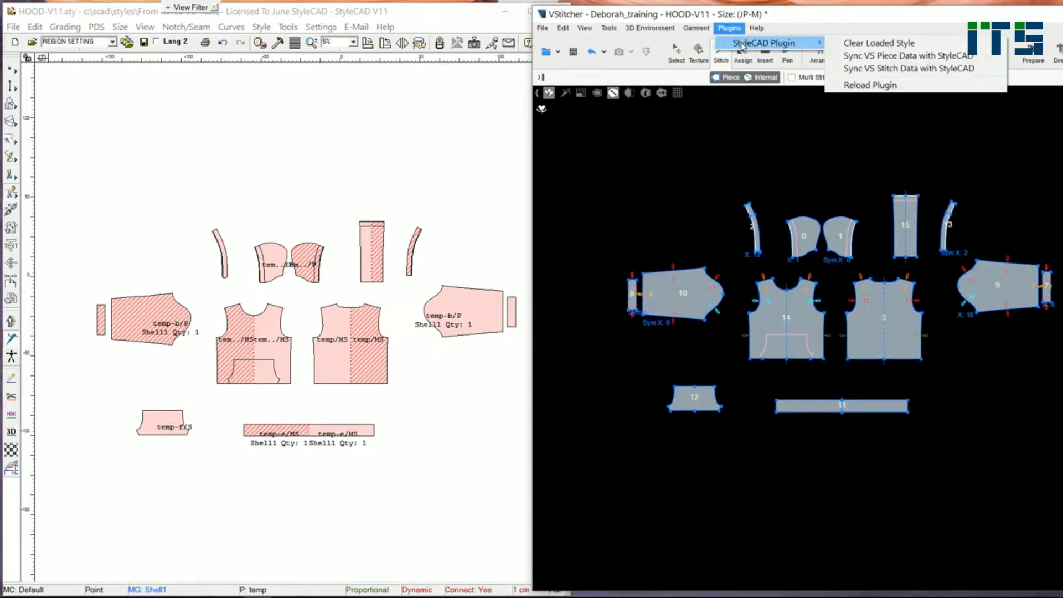
click(883, 71)
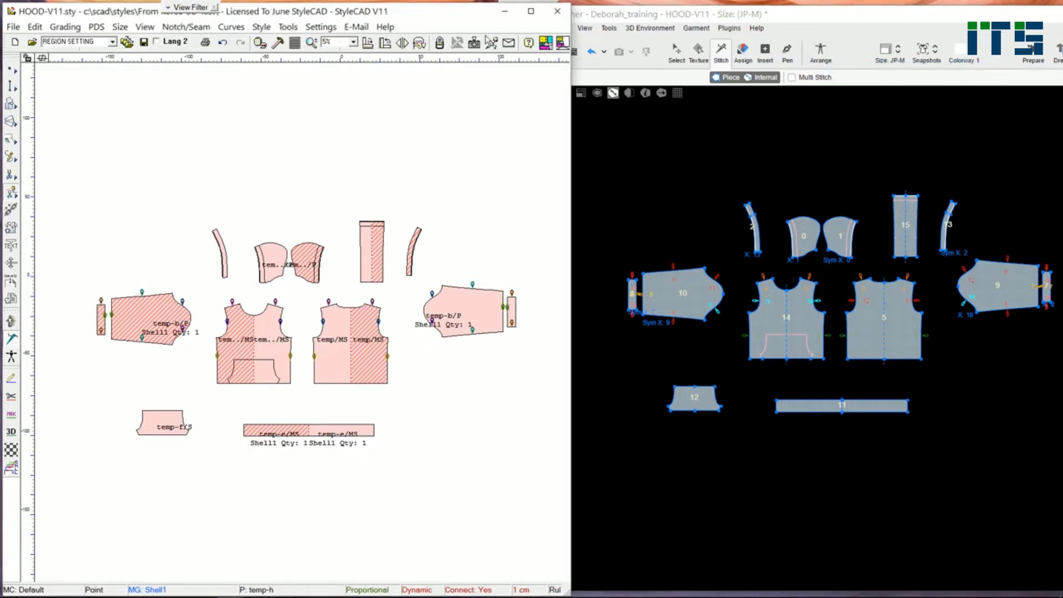
- In StyleCAD, stitch the front and back body hems to the upper edge of the temp-e waistband
click(531, 11)
scroll(548, 324, up, 3)
middle_drag(488, 331, 387, 348)
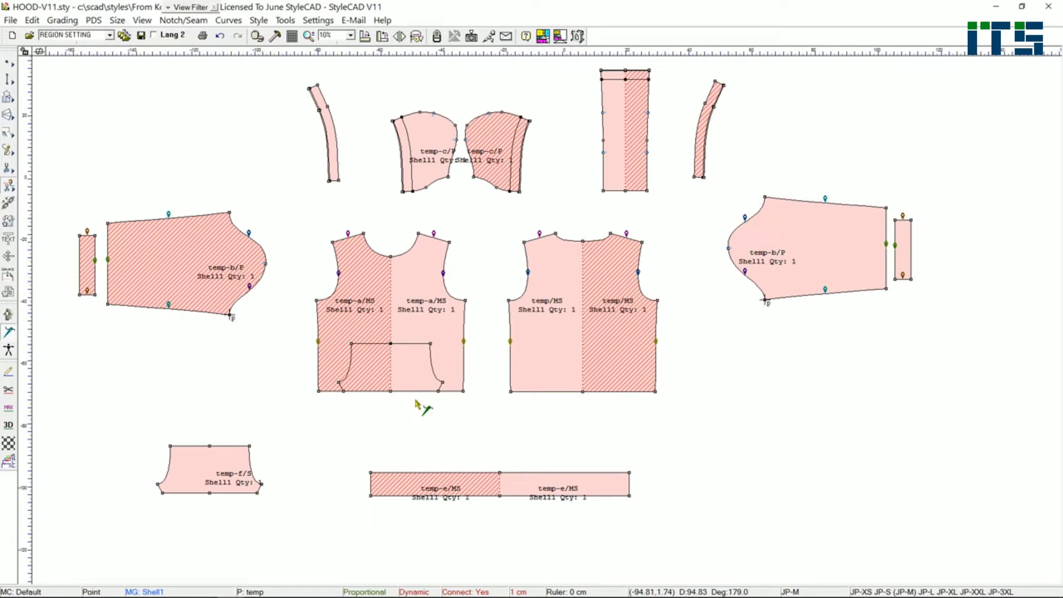
click(411, 382)
click(451, 390)
click(536, 387)
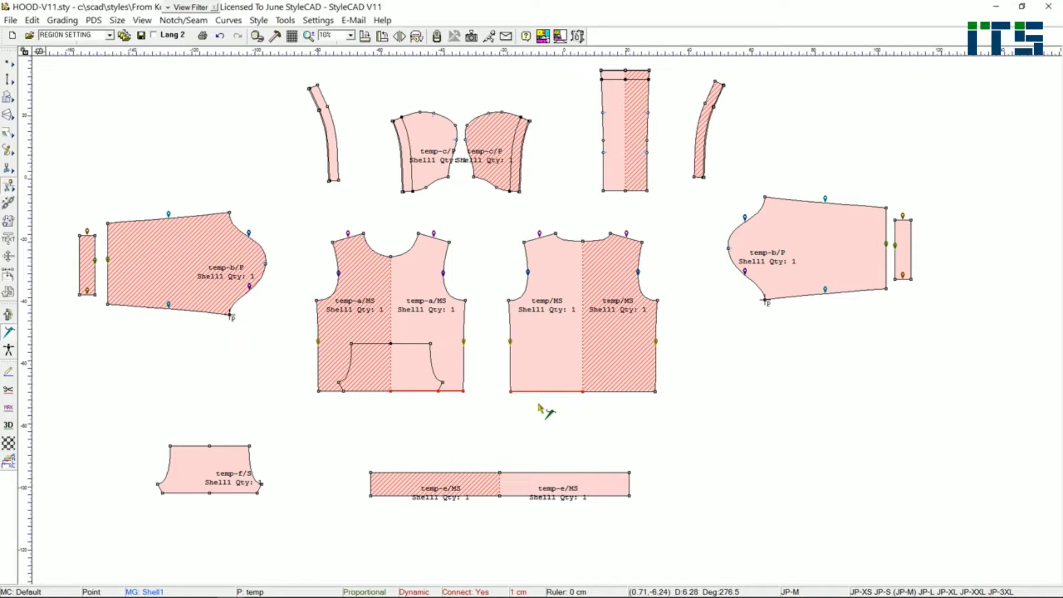
click(536, 473)
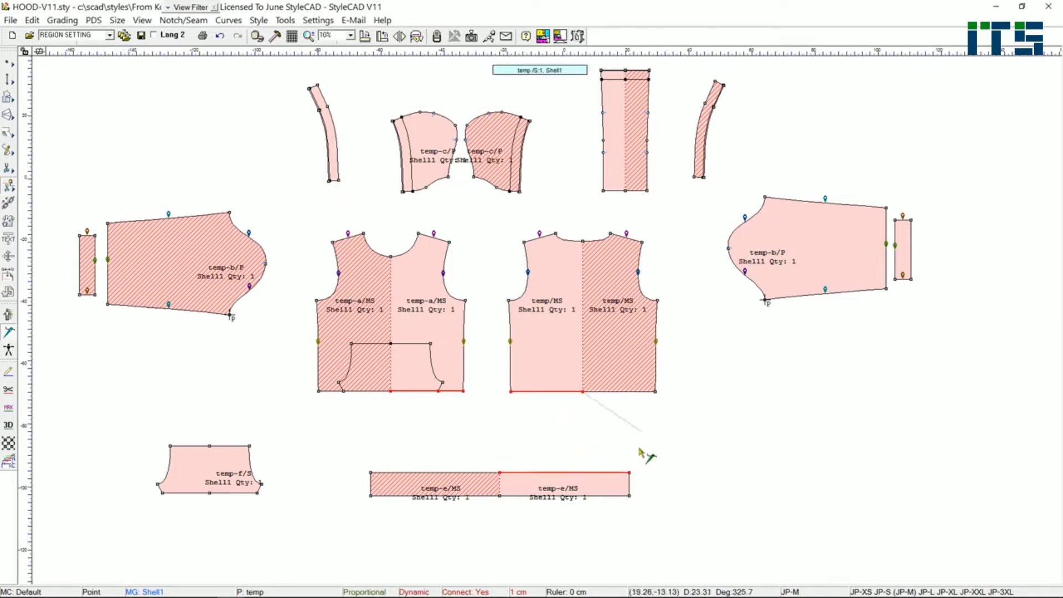
click(629, 473)
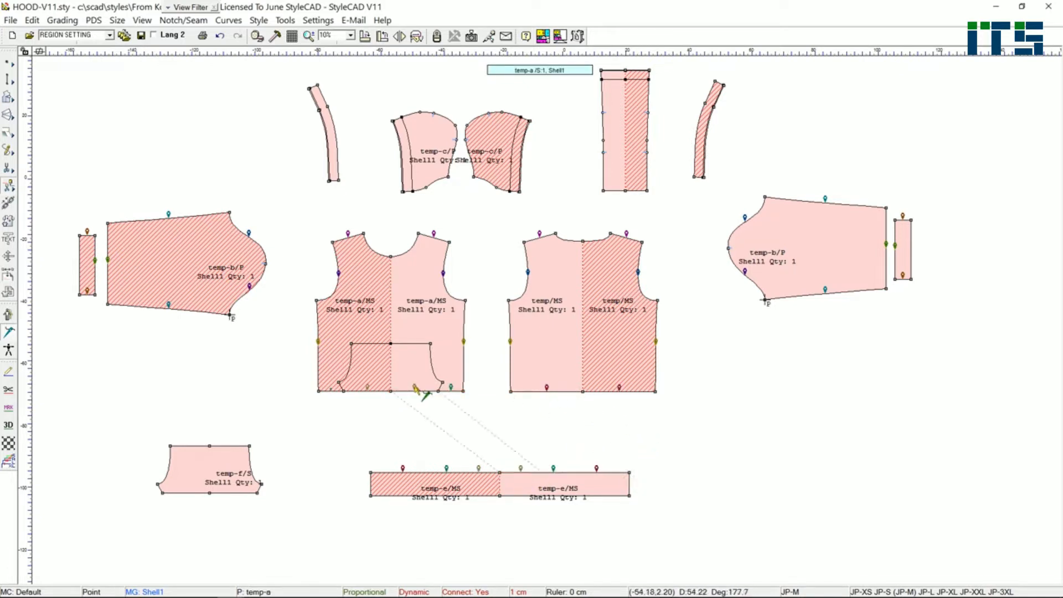
- Stitch the temp-f pocket's two short slanted edges to the front's pocket outline, reversing the first stitch line
scroll(335, 442, down, 1)
scroll(546, 320, up, 1)
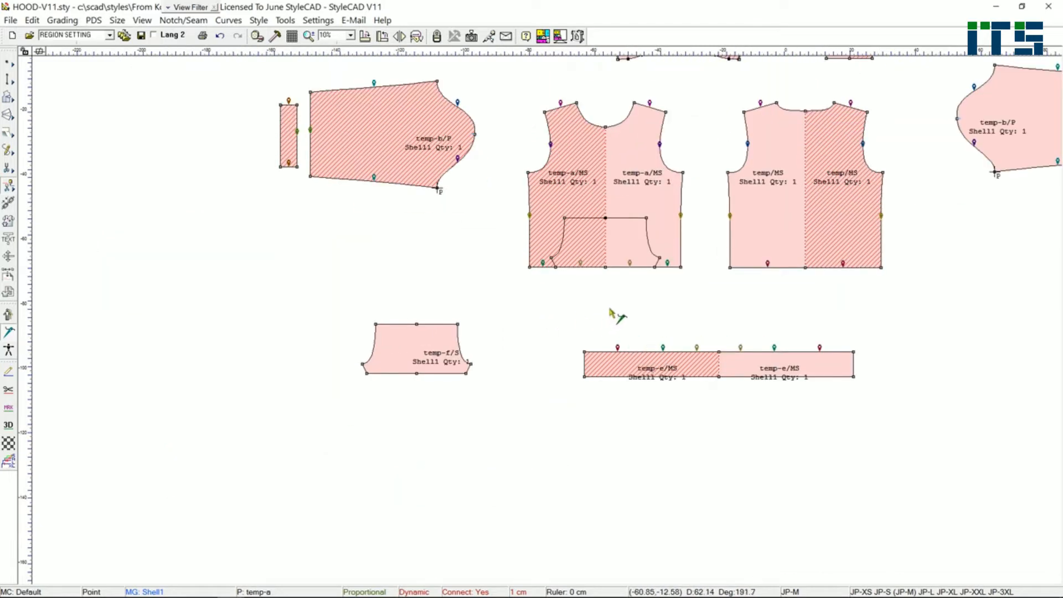
scroll(609, 313, up, 1)
click(280, 445)
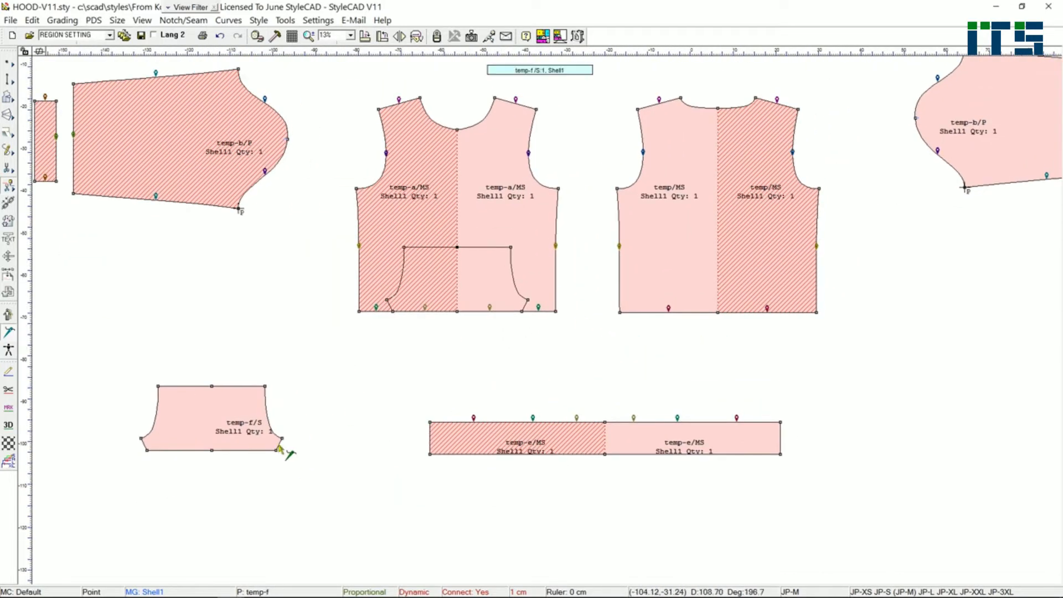
click(525, 304)
right_click(526, 303)
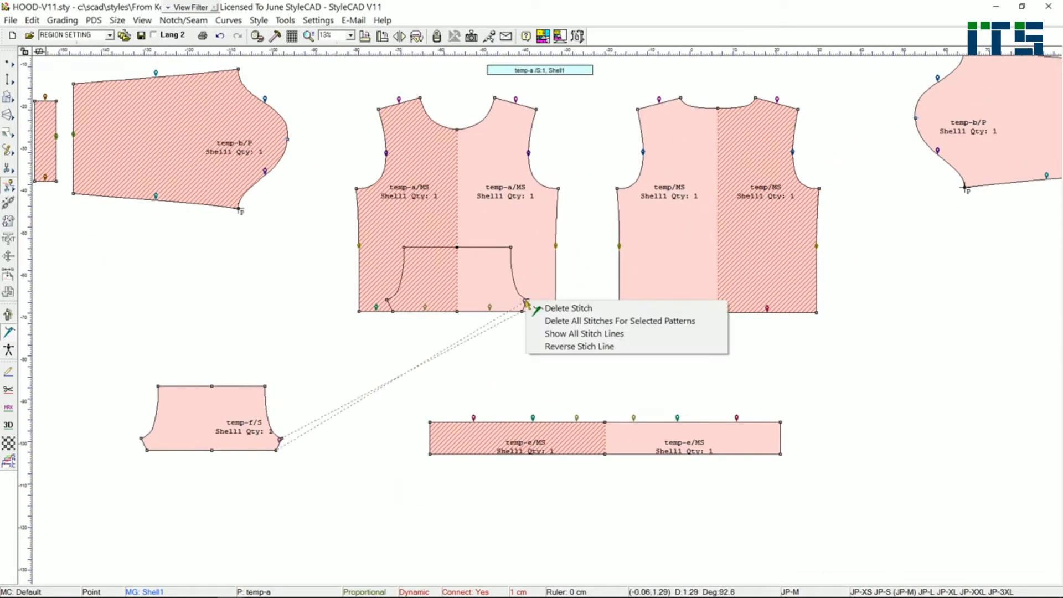
click(629, 346)
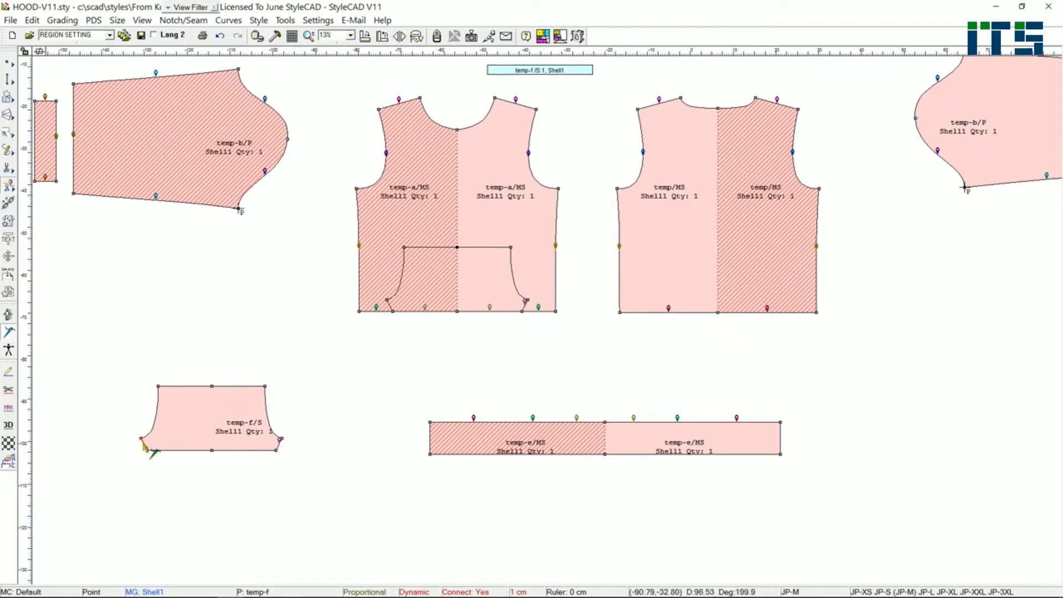
click(390, 305)
click(379, 311)
- Stitch both halves of the pocket's bottom edge to the front body hem, reversing each stitch line
click(256, 451)
click(487, 308)
right_click(487, 306)
click(498, 352)
click(170, 451)
click(415, 312)
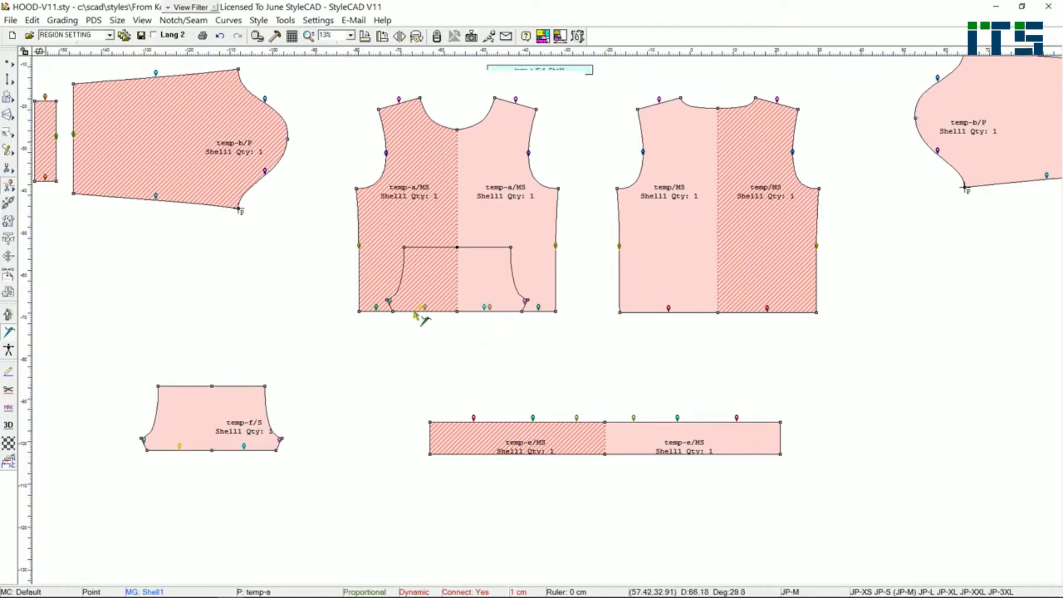
right_click(422, 309)
click(455, 352)
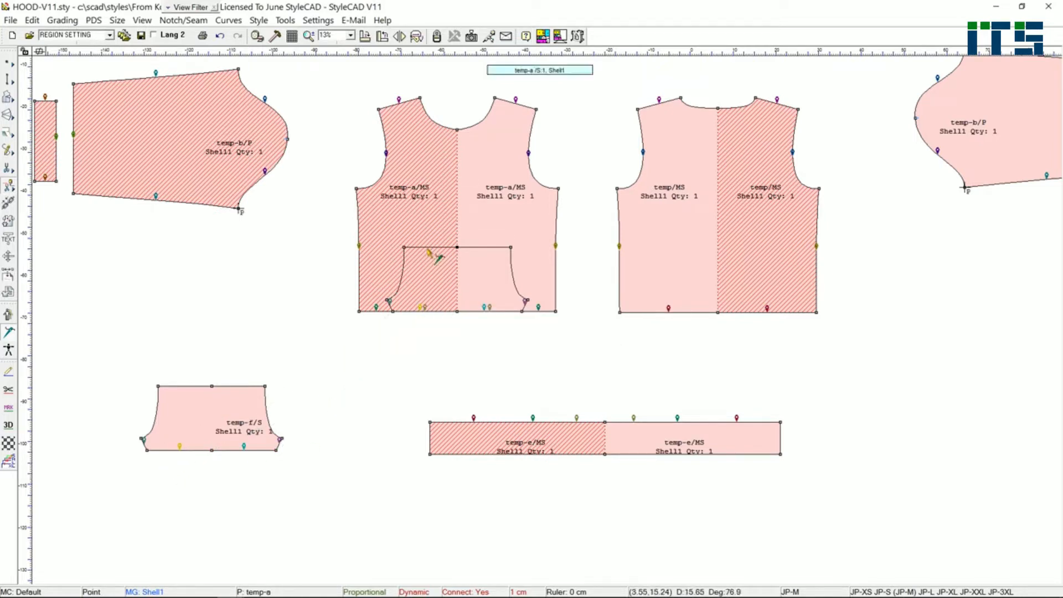
- Stitch the pocket's top edge to the top of the front's pocket outline and reverse the stitch line
click(244, 386)
click(486, 247)
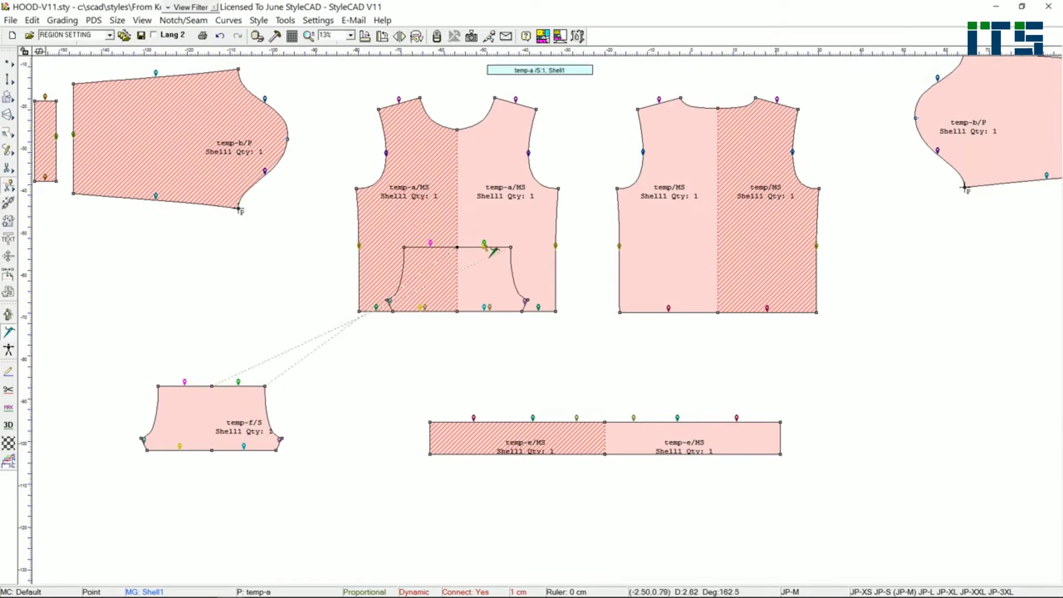
right_click(488, 246)
click(523, 288)
click(457, 247)
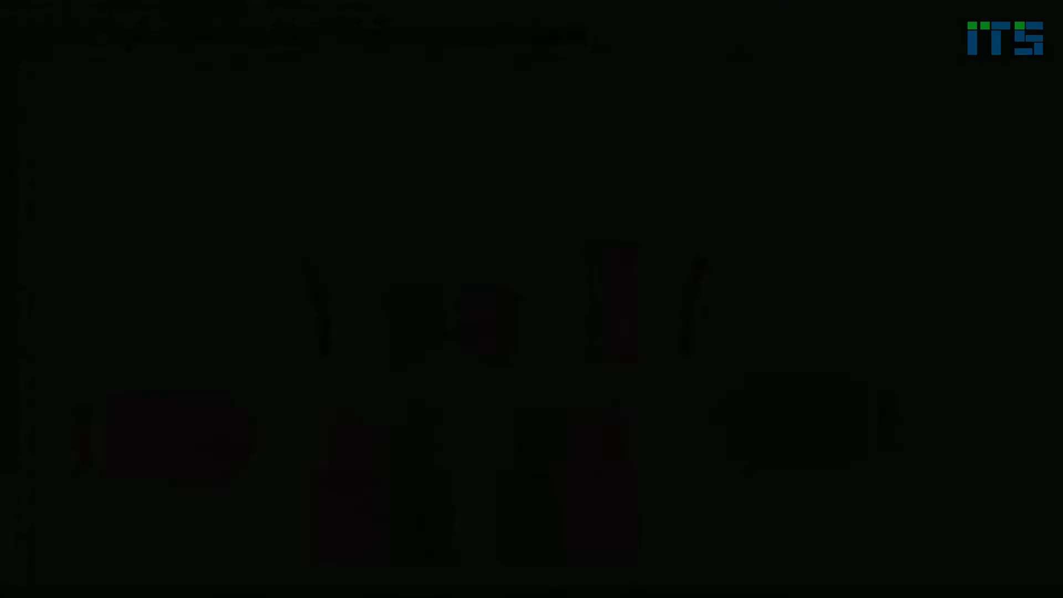
- Select the bottom edges of hood pieces temp-c and temp-d as one side of a combined stitch and begin the other side's selection
scroll(539, 323, up, 4)
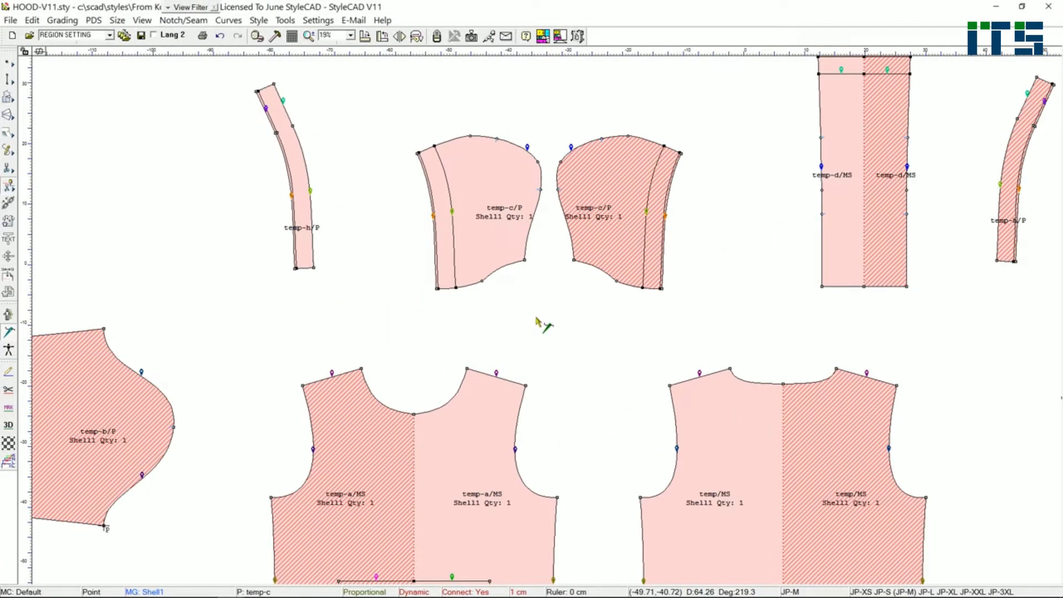
middle_drag(535, 316, 429, 263)
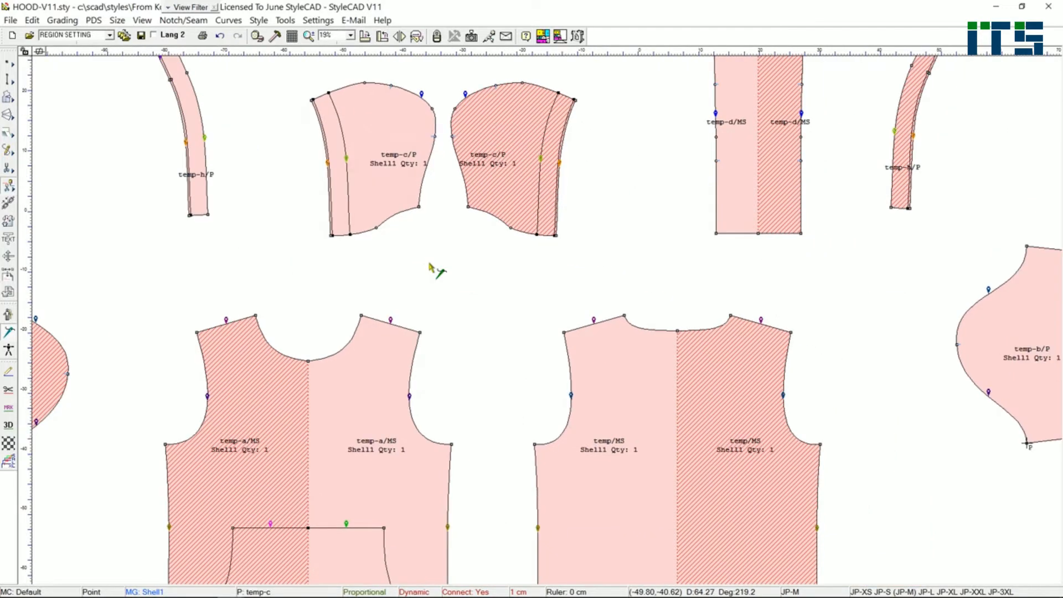
click(389, 195)
click(396, 225)
click(737, 235)
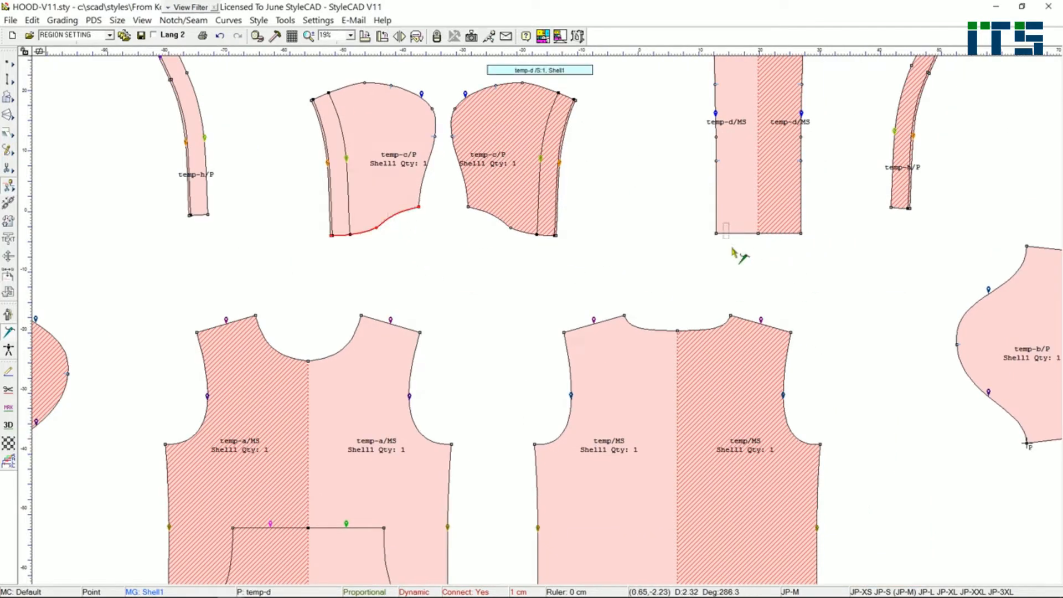
right_click(473, 272)
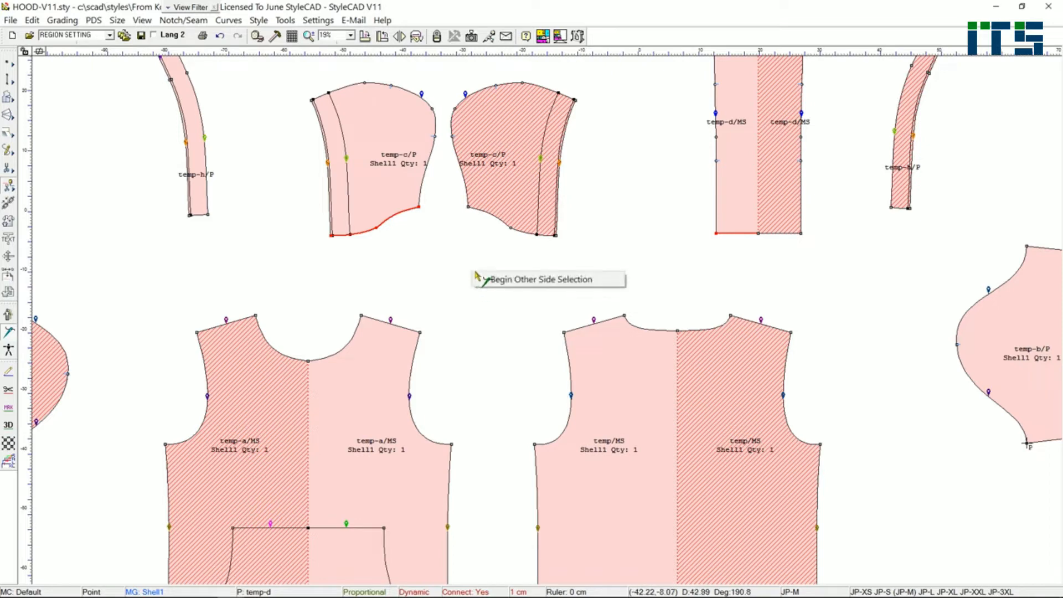
click(504, 280)
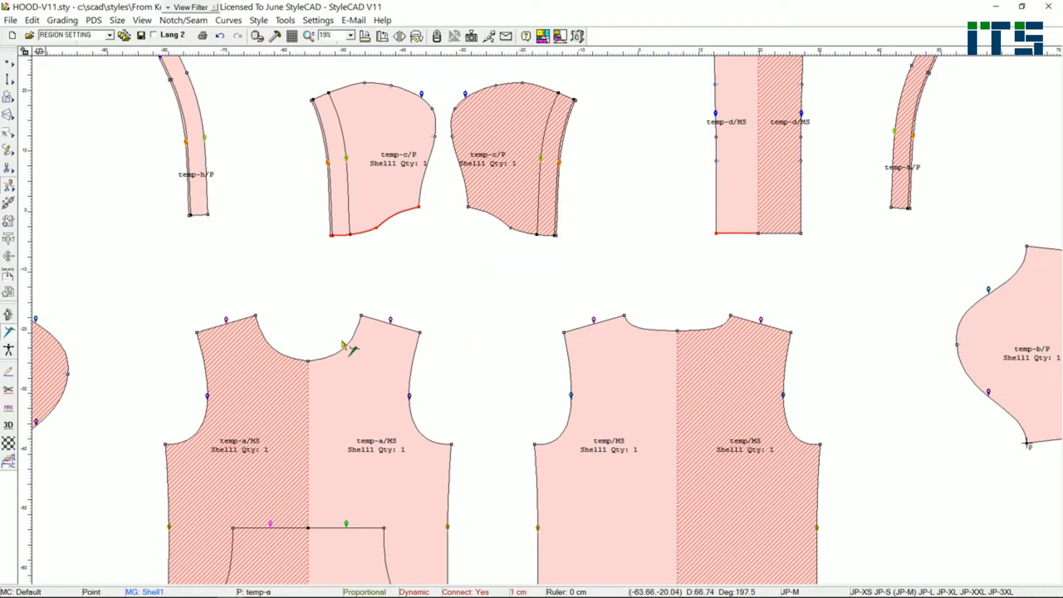
- Stitch the hood's bottom edges to the front and back necklines, starting from temp-c's front corner and the centre of the front neckline
click(344, 349)
click(663, 330)
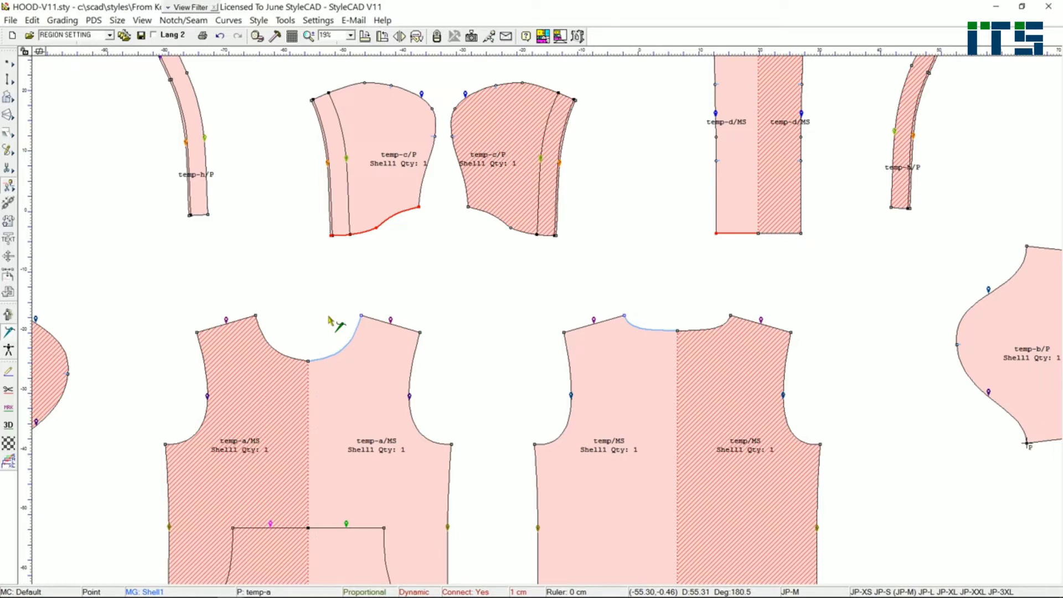
click(334, 237)
click(309, 362)
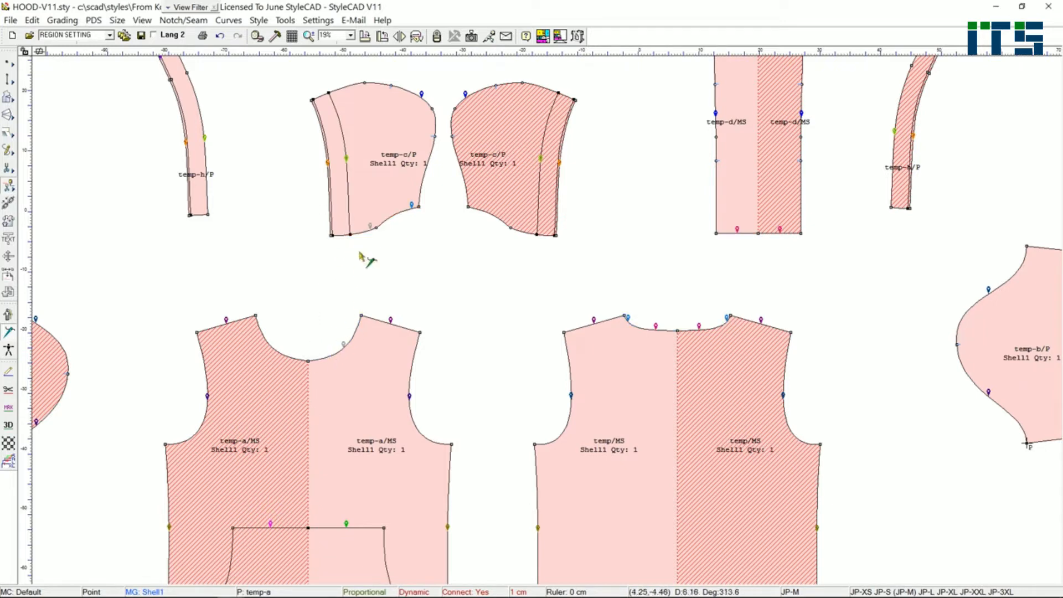
mouse_move(411, 206)
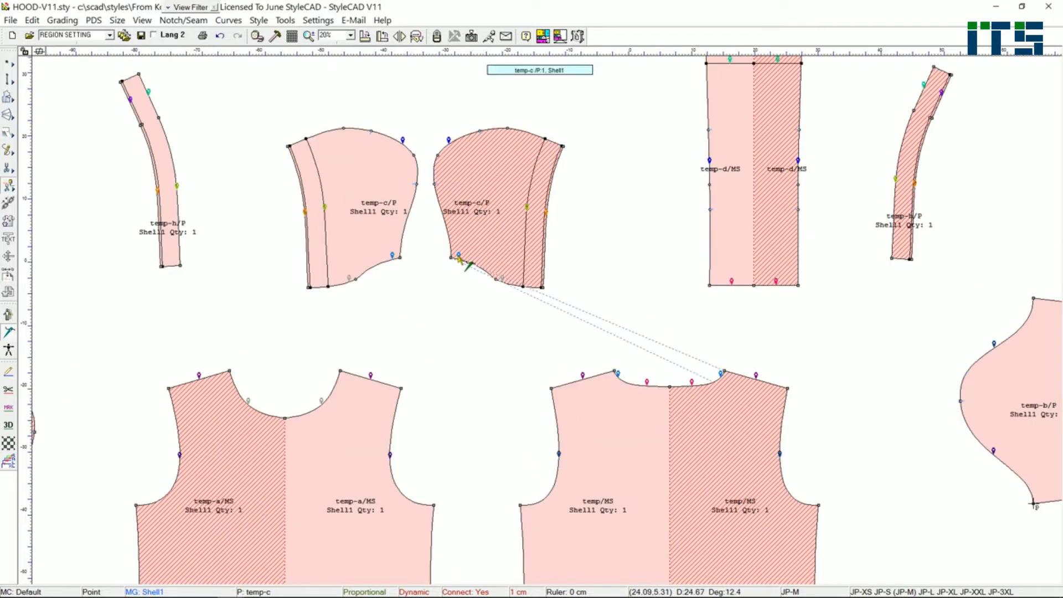
mouse_move(731, 283)
mouse_move(778, 287)
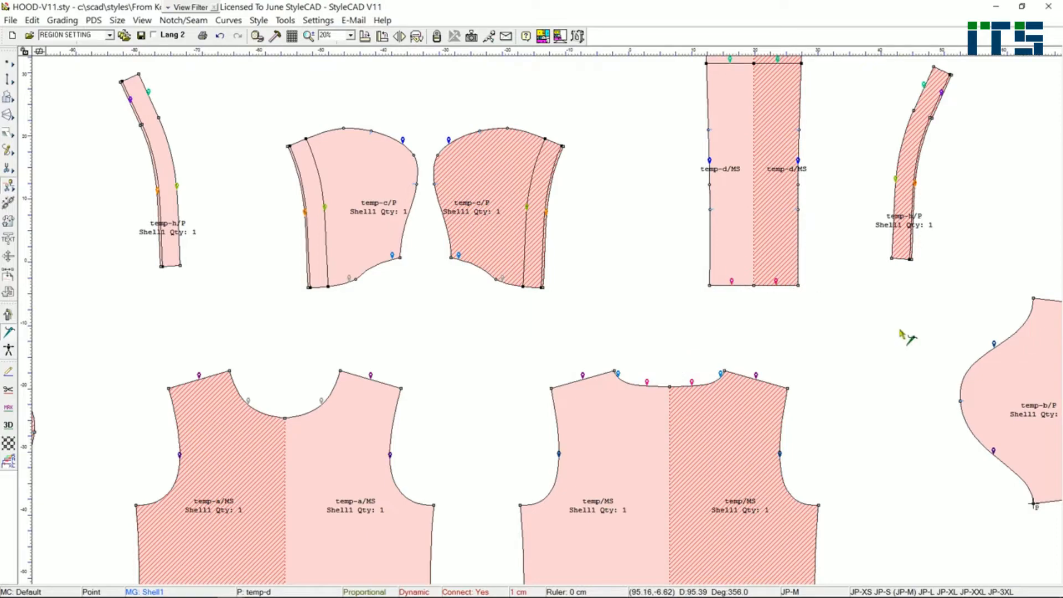
- Set a 3D shrink of 20% on the temp-h hood band's internal line that follows its outer long edge
scroll(899, 332, down, 2)
middle_drag(229, 311, 432, 310)
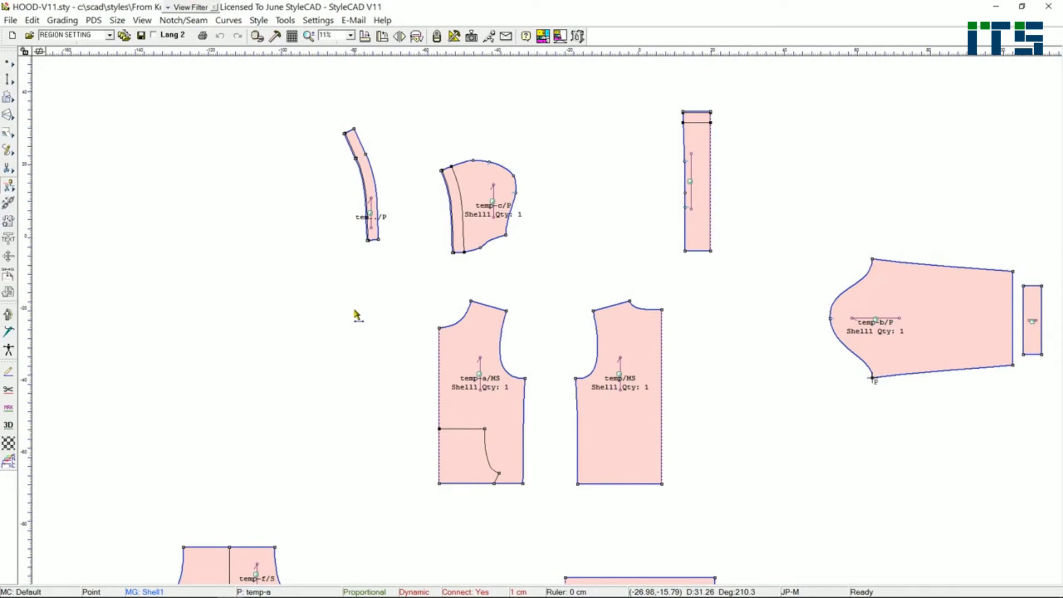
click(9, 424)
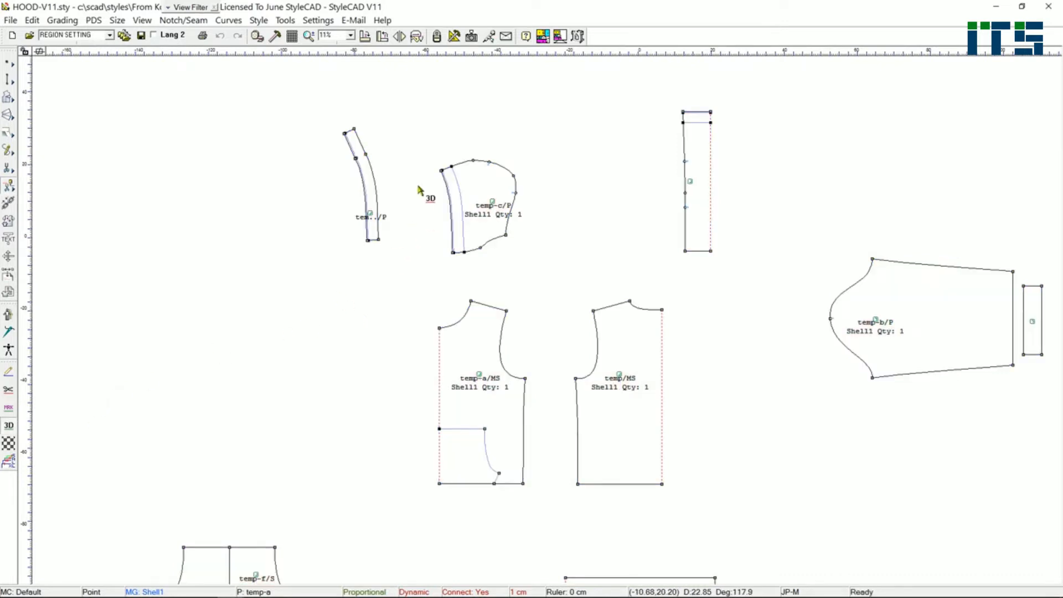
scroll(420, 188, up, 4)
scroll(519, 304, up, 1)
click(434, 319)
right_click(434, 323)
click(470, 19)
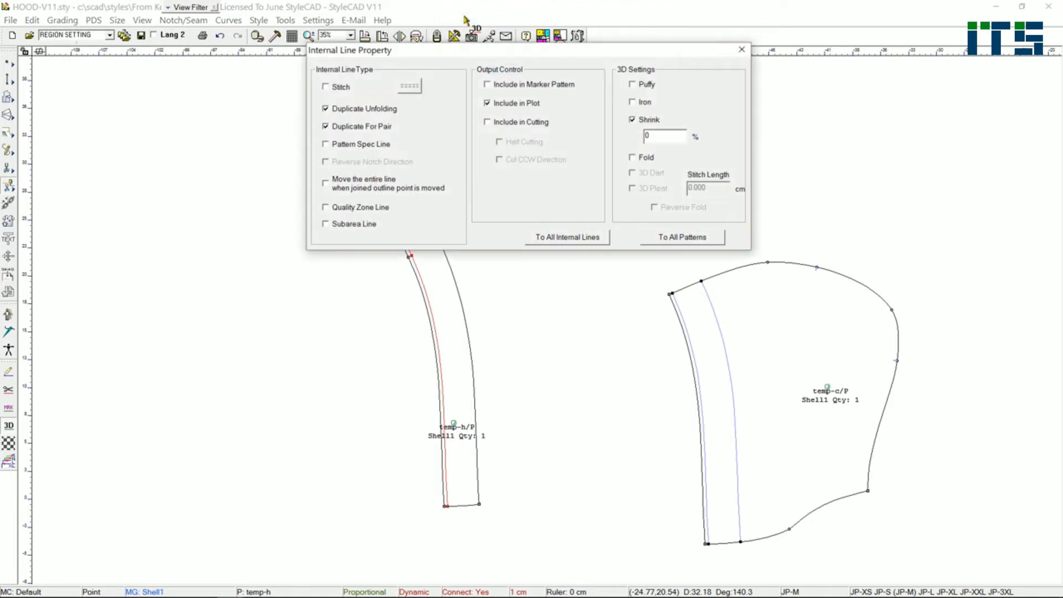
drag(593, 52, 795, 34)
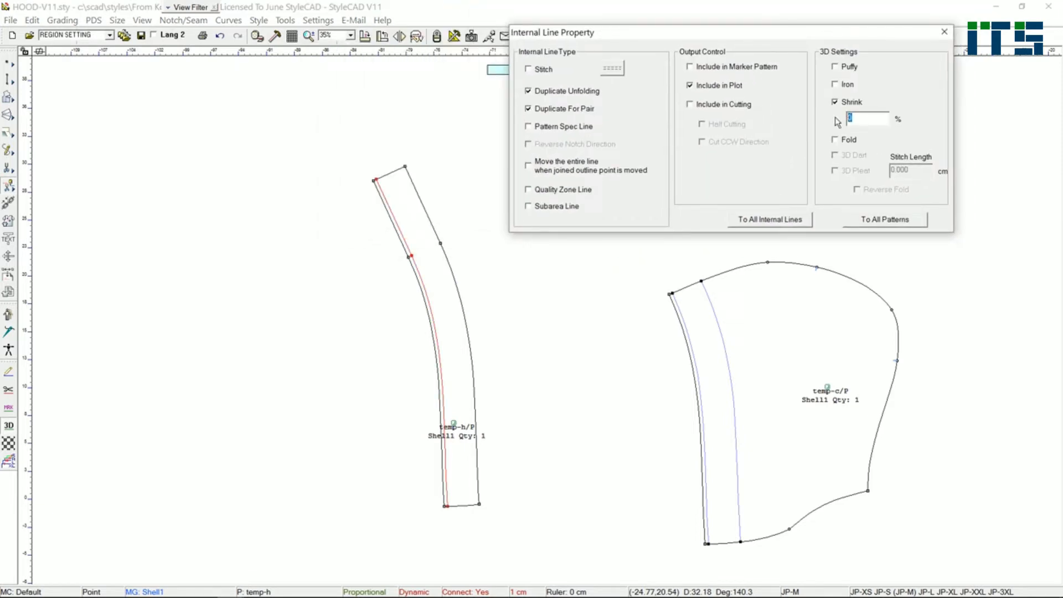
text(20)
- Set a 3D shrink of 20% on temp-c's internal line closest to the hood's front opening edge
click(702, 356)
click(867, 119)
text(20)
- Set a 3D shrink of 20% on the internal line just below temp-d's top edge and close the line properties
scroll(542, 319, down, 3)
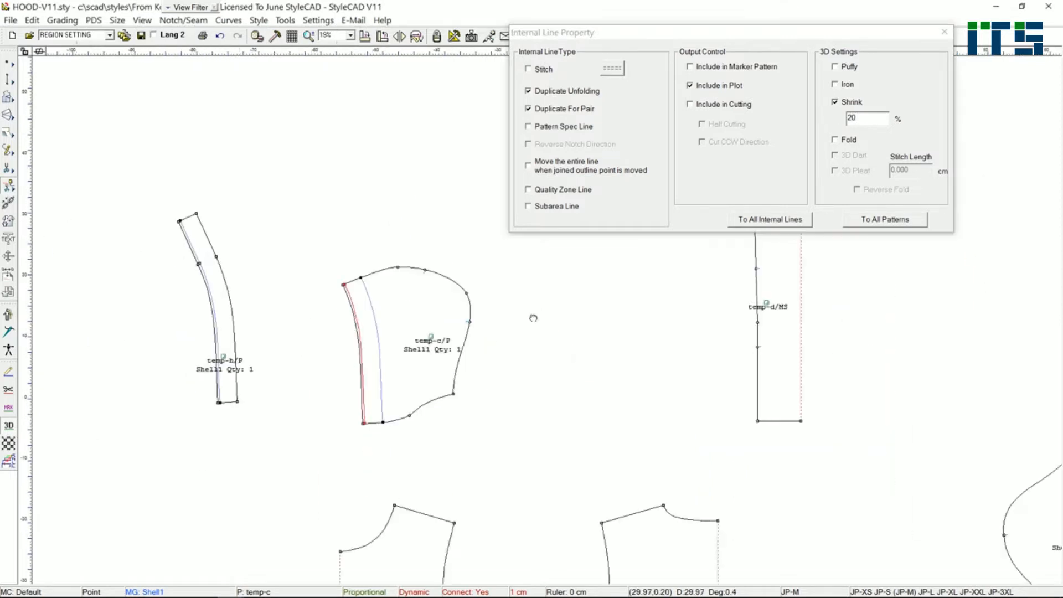
middle_drag(533, 318, 267, 411)
scroll(539, 310, up, 6)
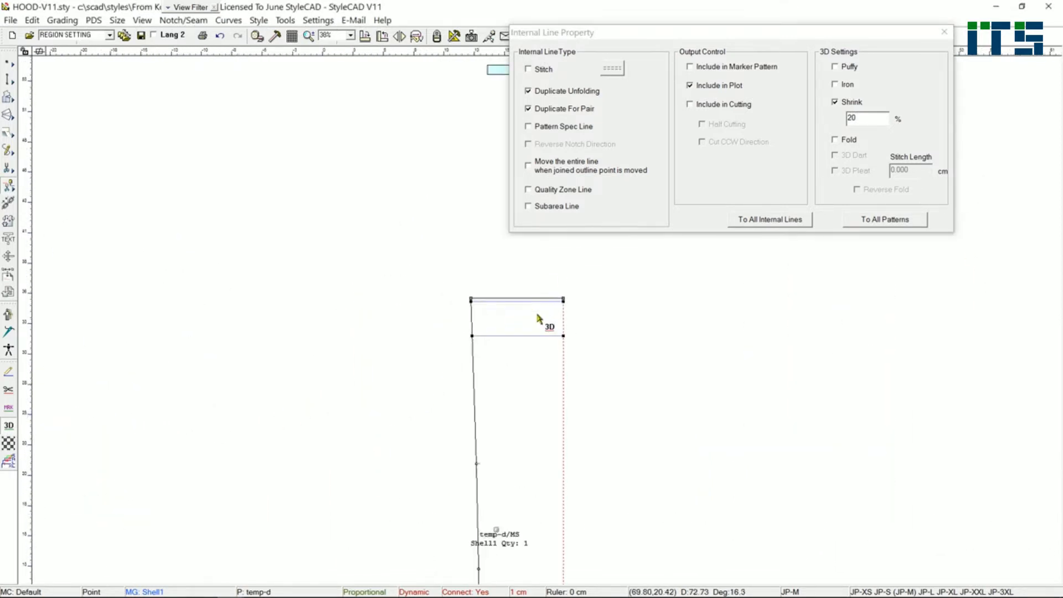
click(530, 302)
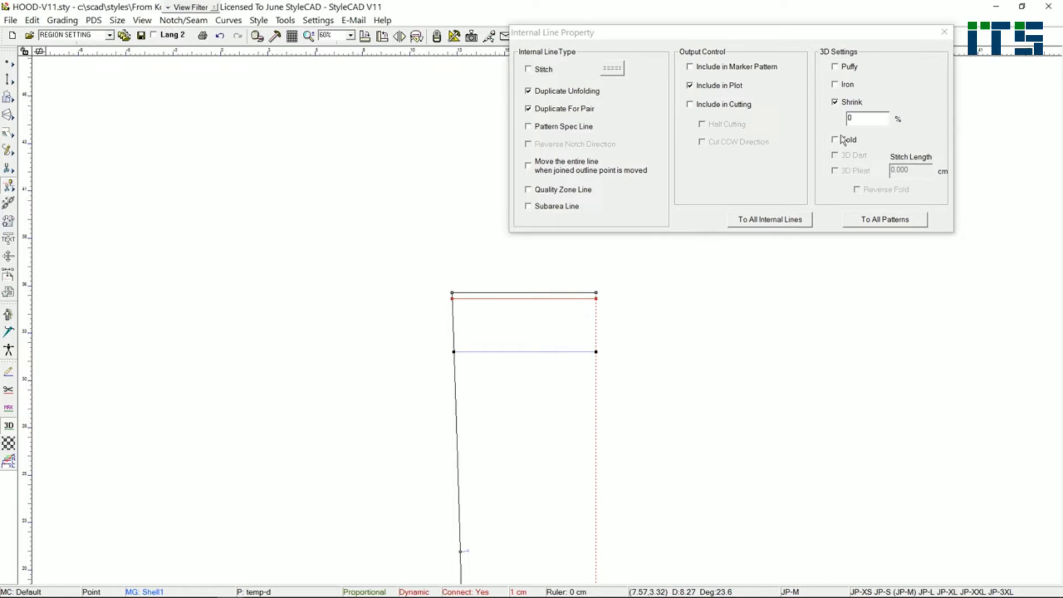
click(826, 116)
scroll(550, 316, down, 9)
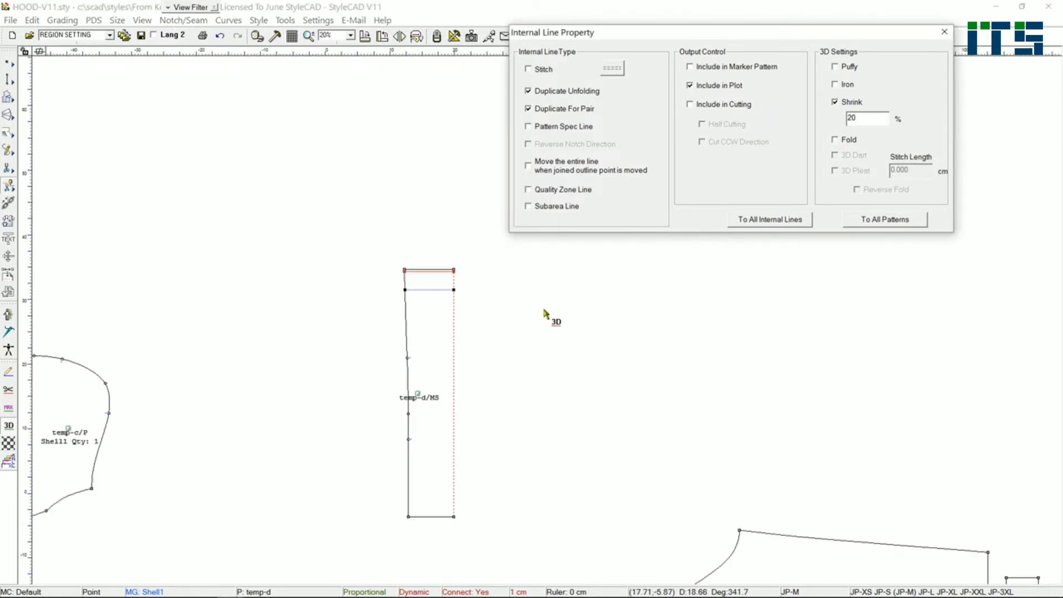
click(944, 32)
- Frame the temp-a front as a FRONT TORSO cluster and the temp back as a BACK TORSO cluster
scroll(550, 313, down, 3)
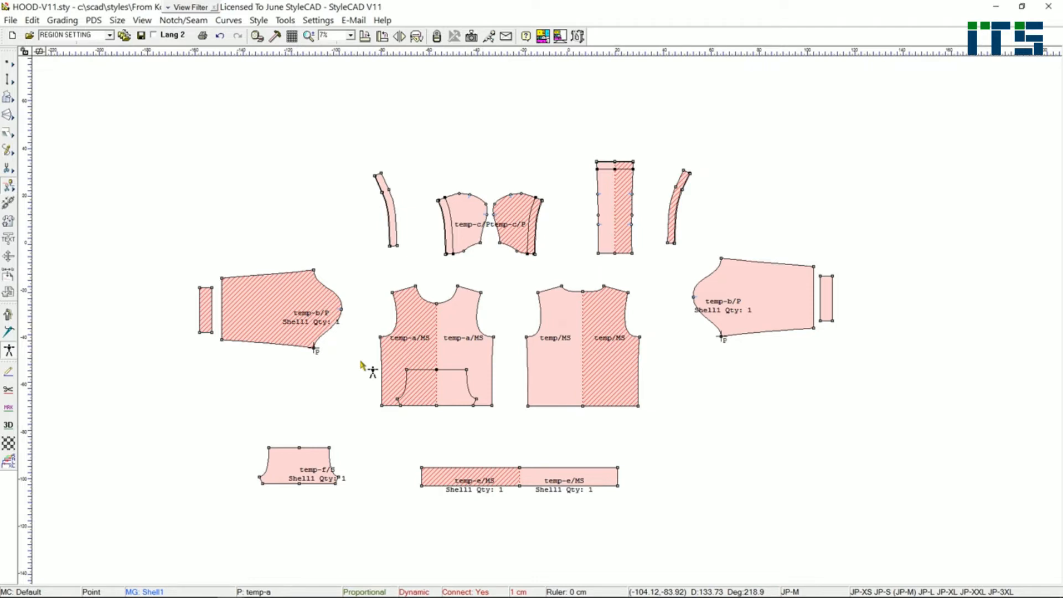
drag(362, 271, 504, 420)
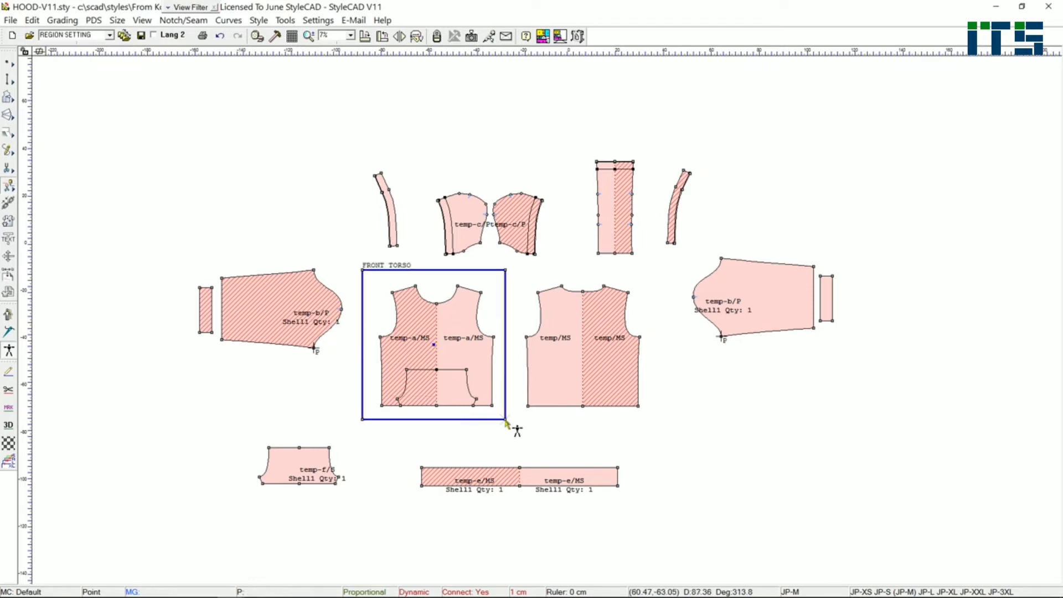
drag(518, 271, 654, 424)
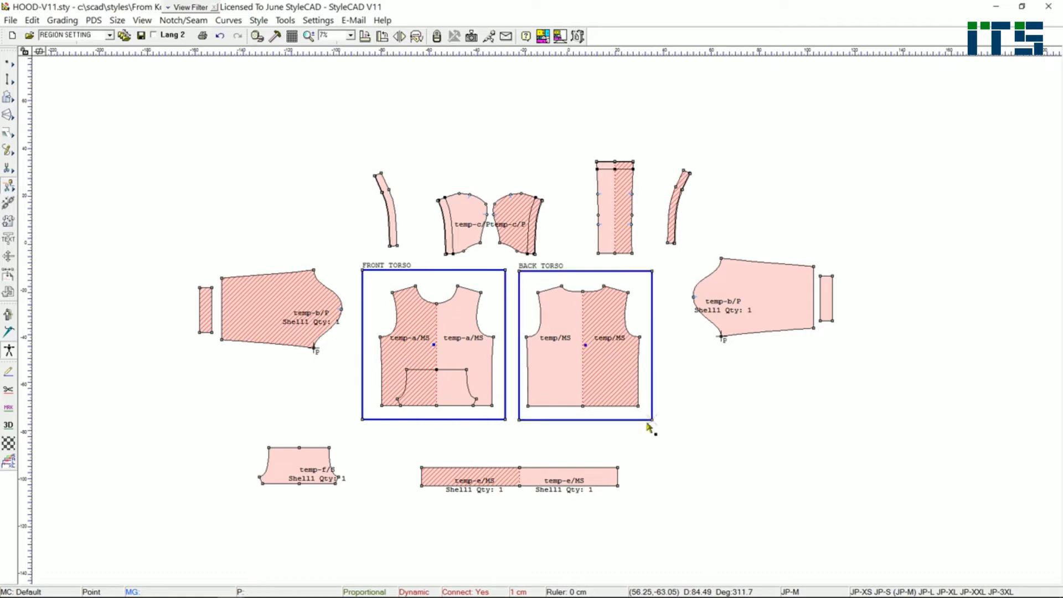
- Frame the sleeves with their cuffs as FRONT RIGHT ARM and FRONT LEFT ARM, the temp-e waistband as FRONT WAIST and the temp-f pocket as FRONT TORSO
drag(184, 258, 349, 360)
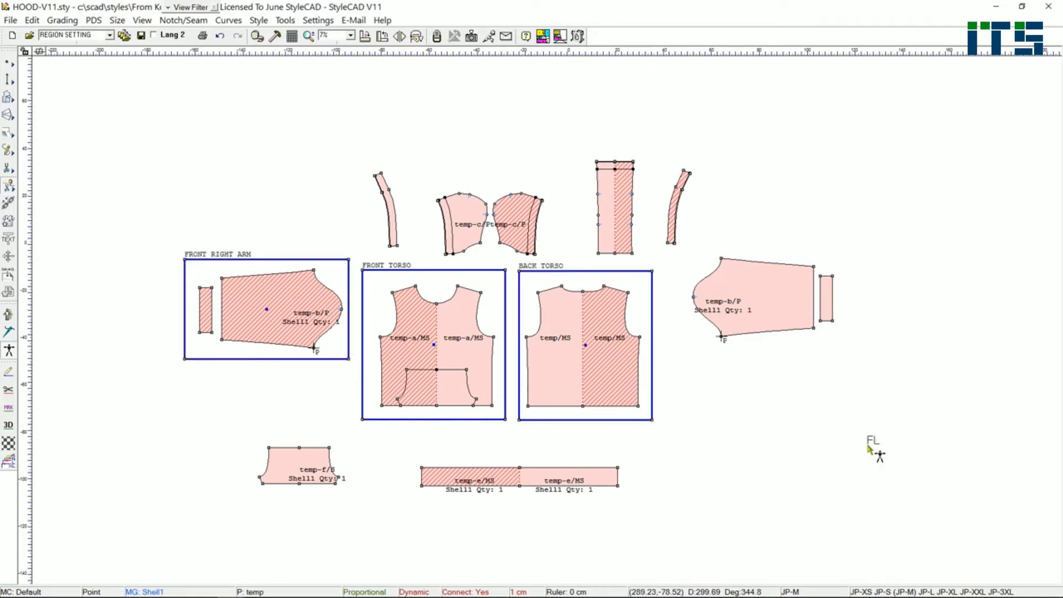
drag(679, 254, 845, 349)
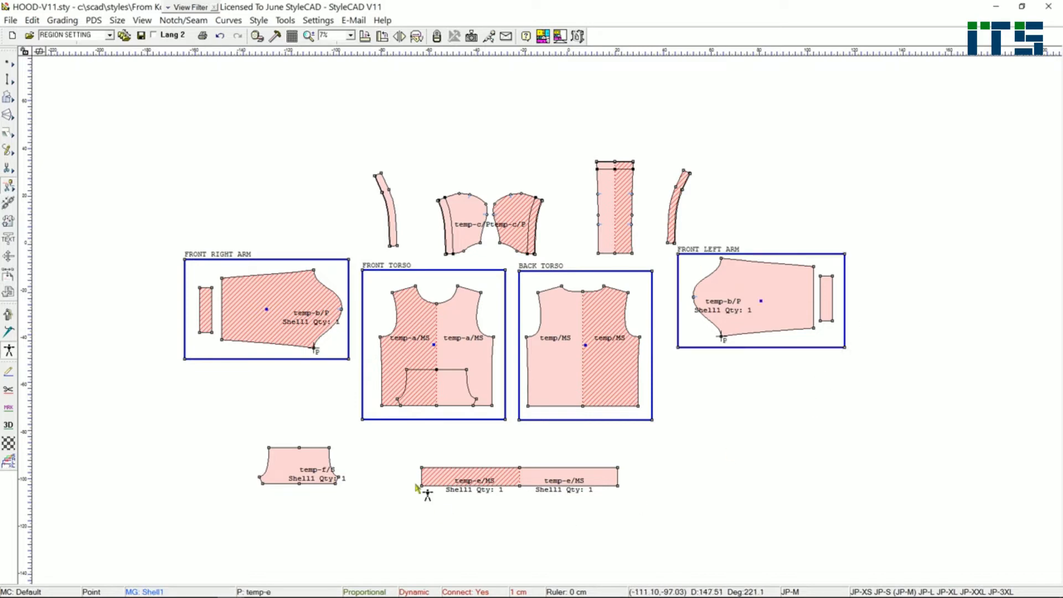
drag(396, 449, 644, 509)
drag(241, 382, 349, 492)
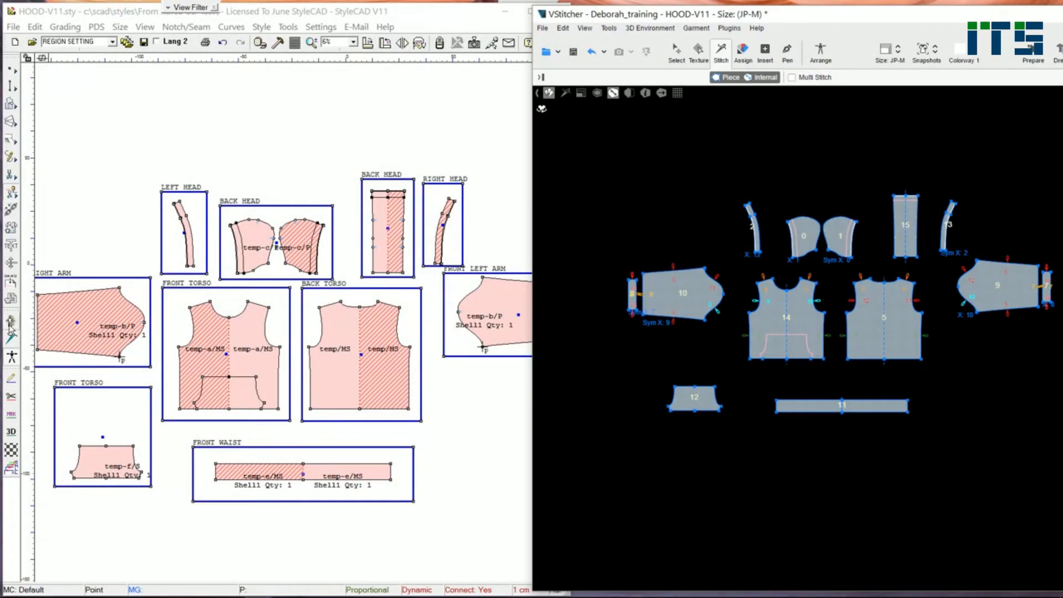
- Sync the stitches and body clusters to VStitcher and show the pieces in its Arrange workspace
click(10, 327)
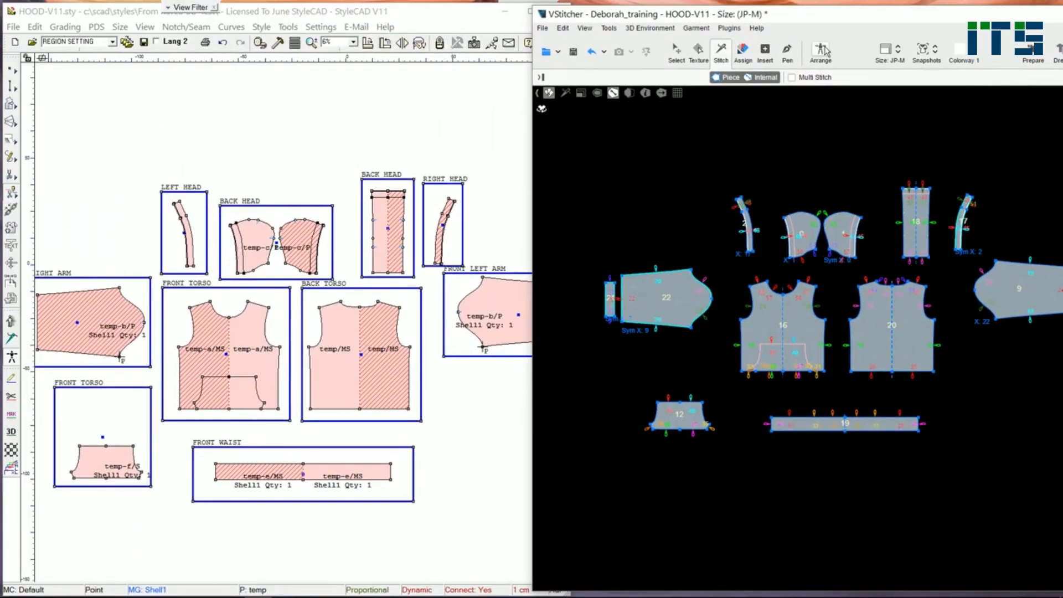
click(821, 51)
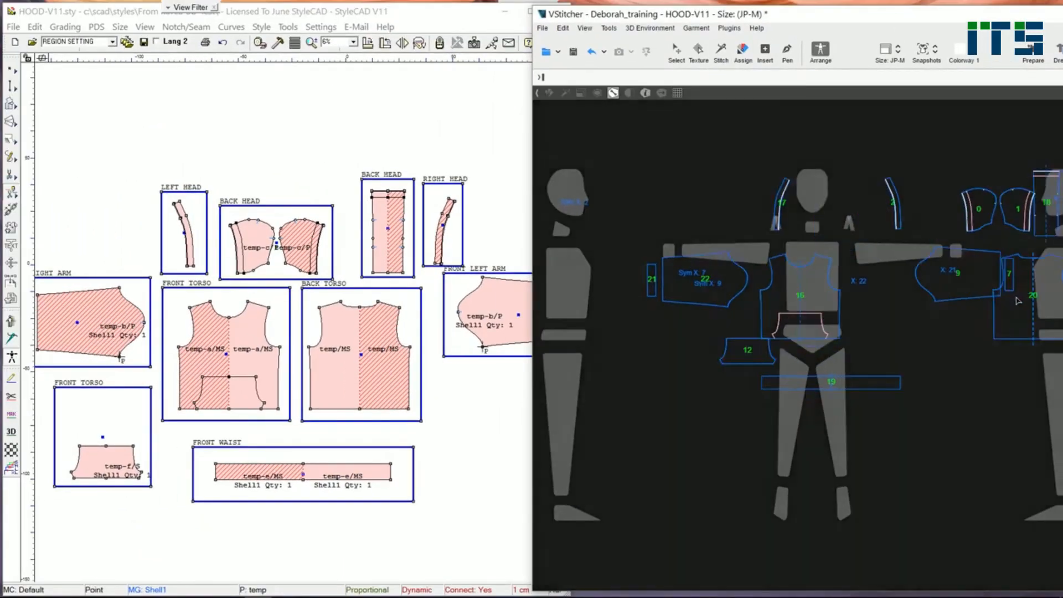
middle_drag(867, 371, 863, 374)
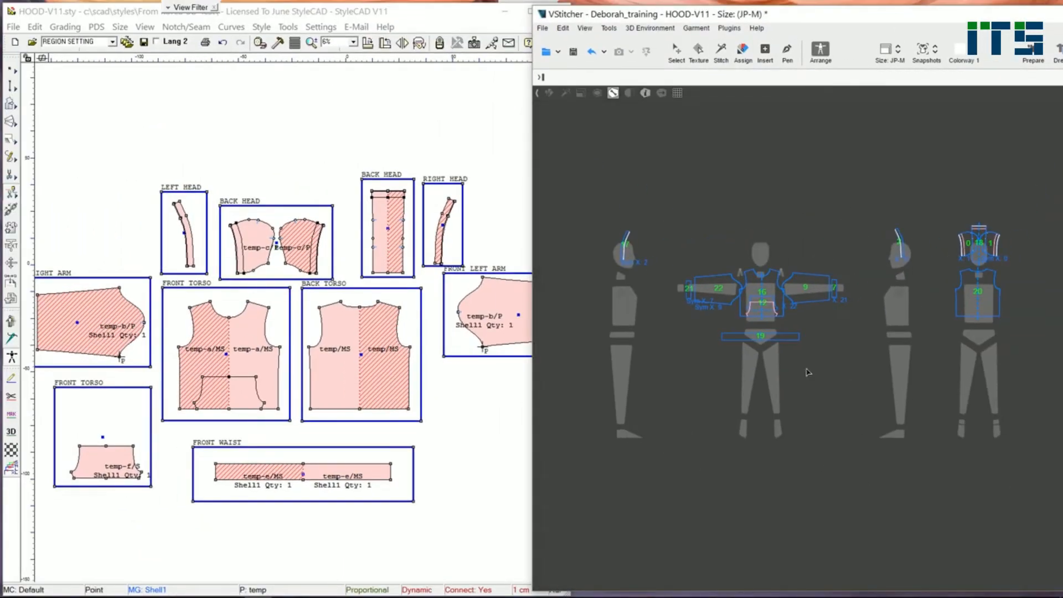
- In StyleCAD, reposition the centre points of the BACK HEAD, LEFT HEAD and RIGHT HEAD clusters and sync them to VStitcher
click(278, 246)
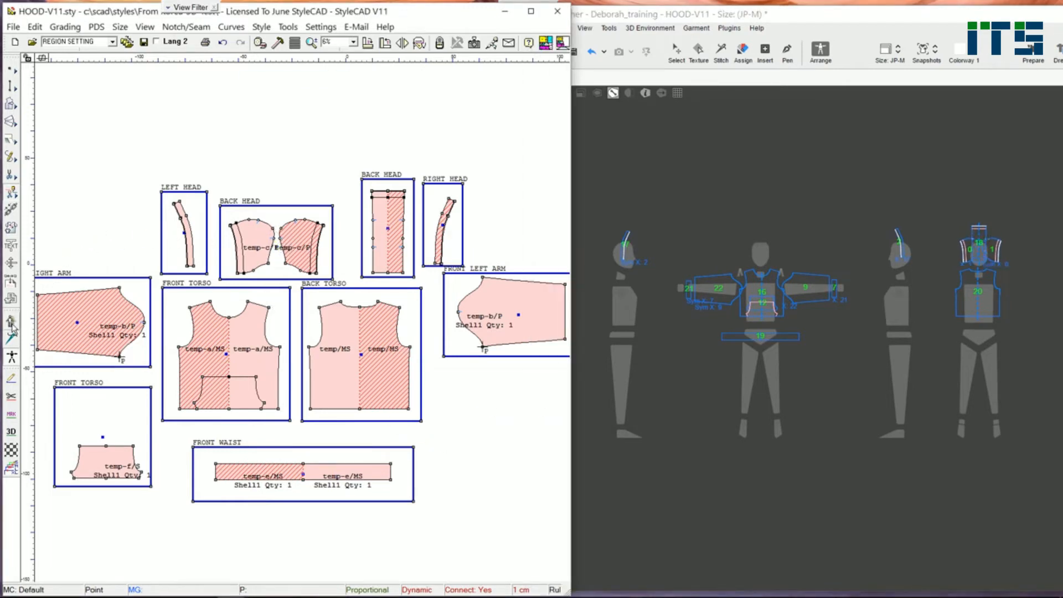
scroll(195, 240, up, 2)
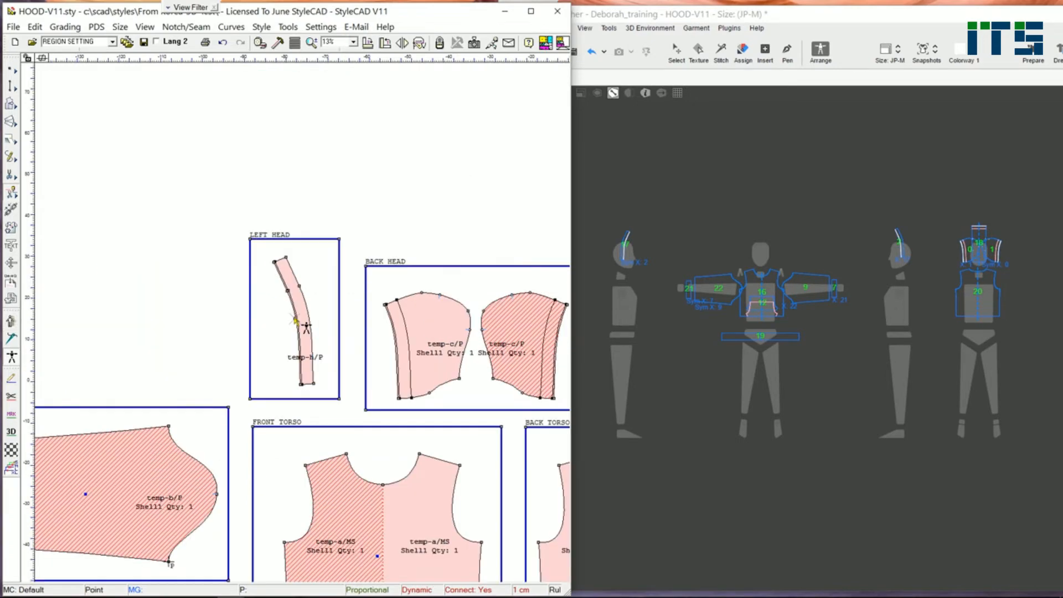
scroll(389, 344, down, 1)
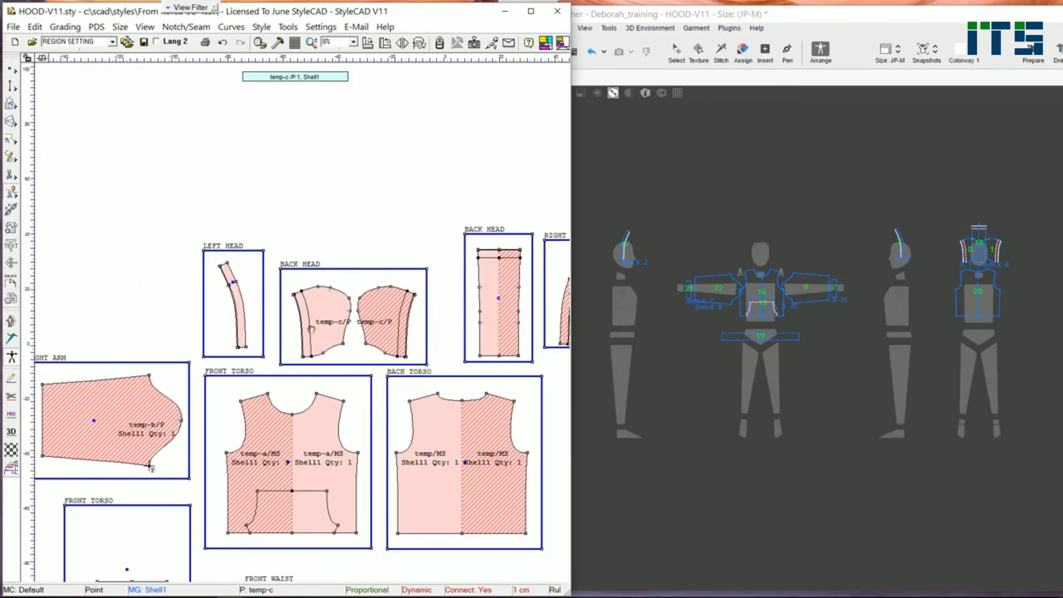
scroll(385, 326, down, 1)
scroll(303, 332, up, 1)
scroll(498, 314, up, 2)
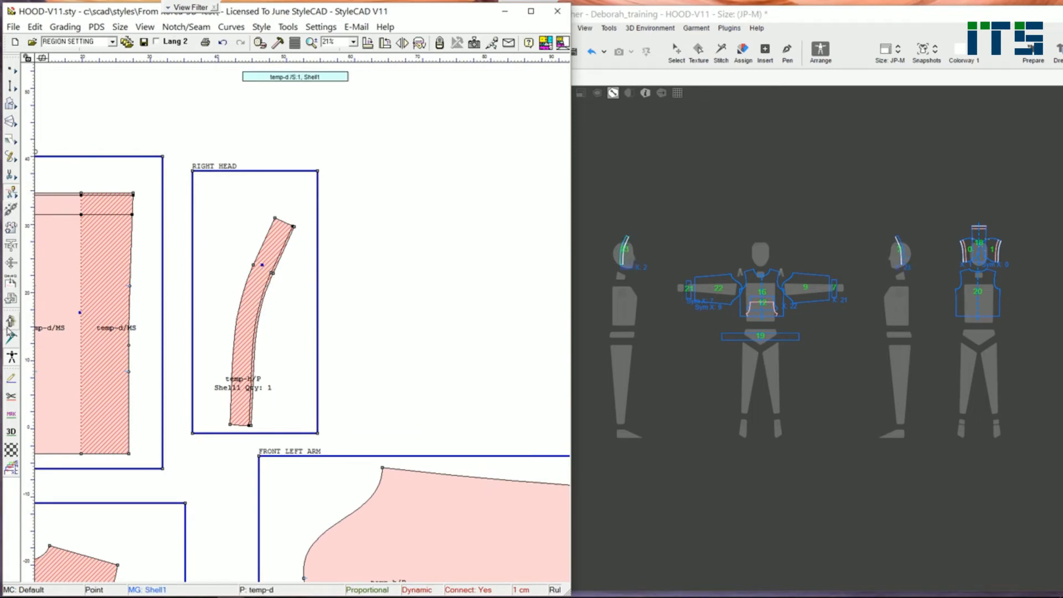
- Reposition the centre point of the front body's FRONT TORSO cluster and sync the arrangement to VStitcher again
scroll(285, 402, down, 1)
scroll(290, 332, down, 1)
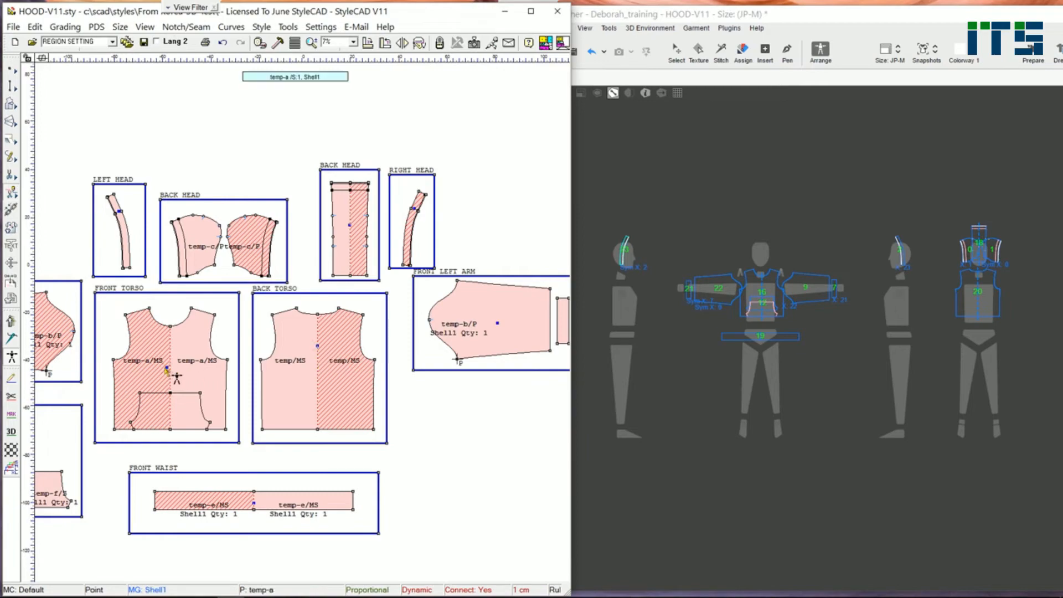
click(12, 329)
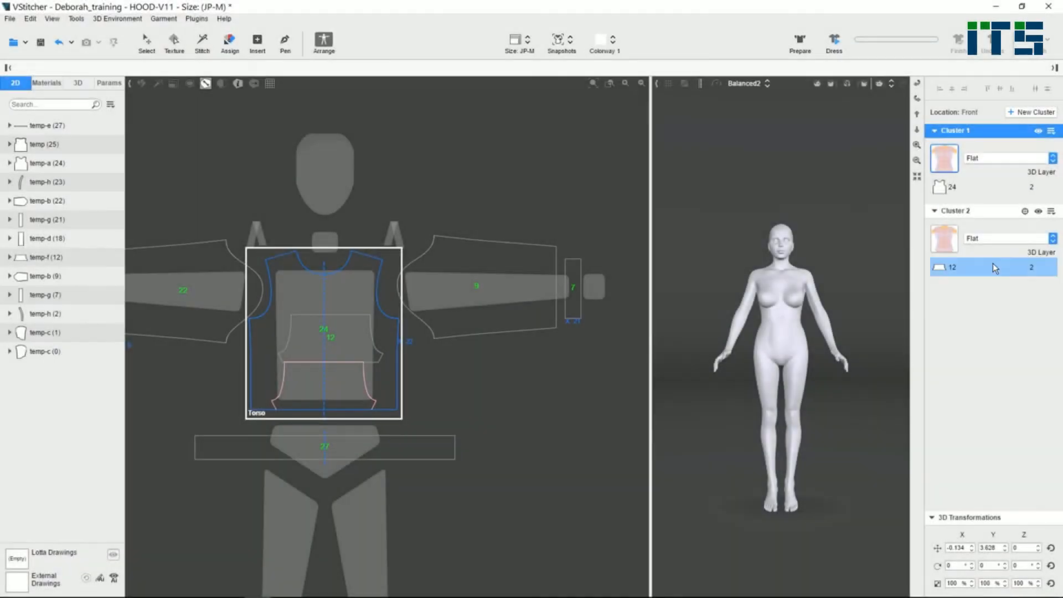
- In VStitcher, move the temp-f pocket from Cluster 2 into Cluster 1 on the front torso, placing it over the temp-a front
click(992, 268)
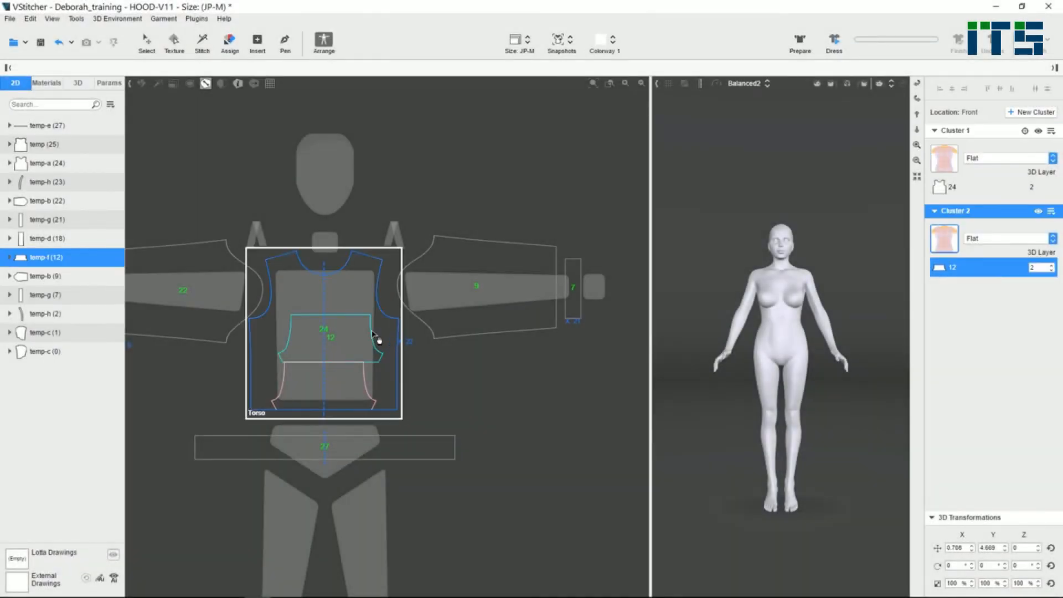
drag(361, 346, 533, 512)
scroll(448, 490, down, 5)
middle_drag(467, 510, 459, 294)
drag(176, 442, 390, 237)
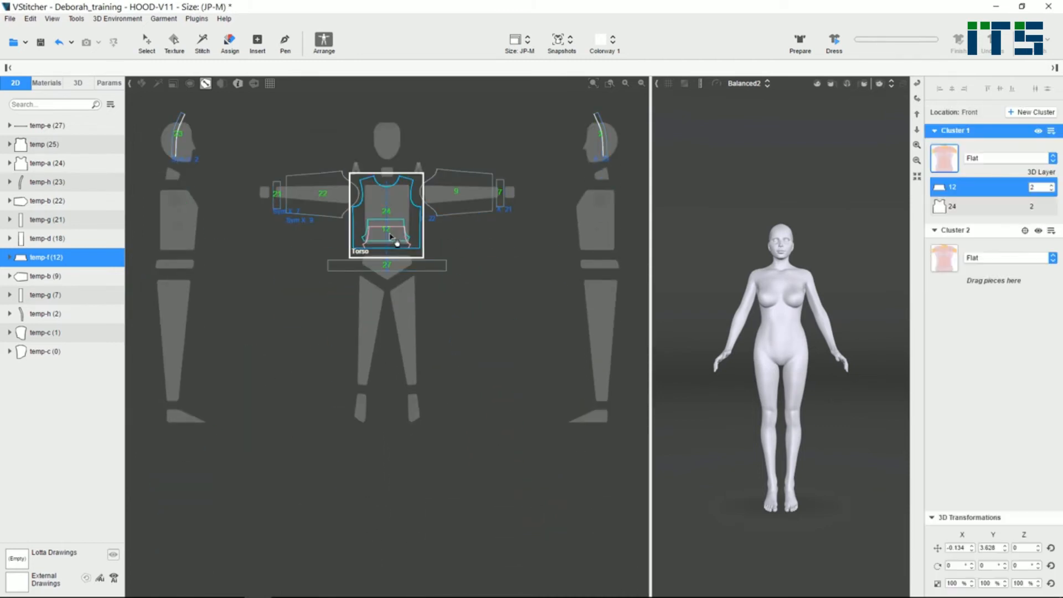
- Raise the 3D layer of both temp-h hood pieces and the temp-f pocket together
scroll(497, 297, down, 2)
middle_drag(465, 339, 429, 380)
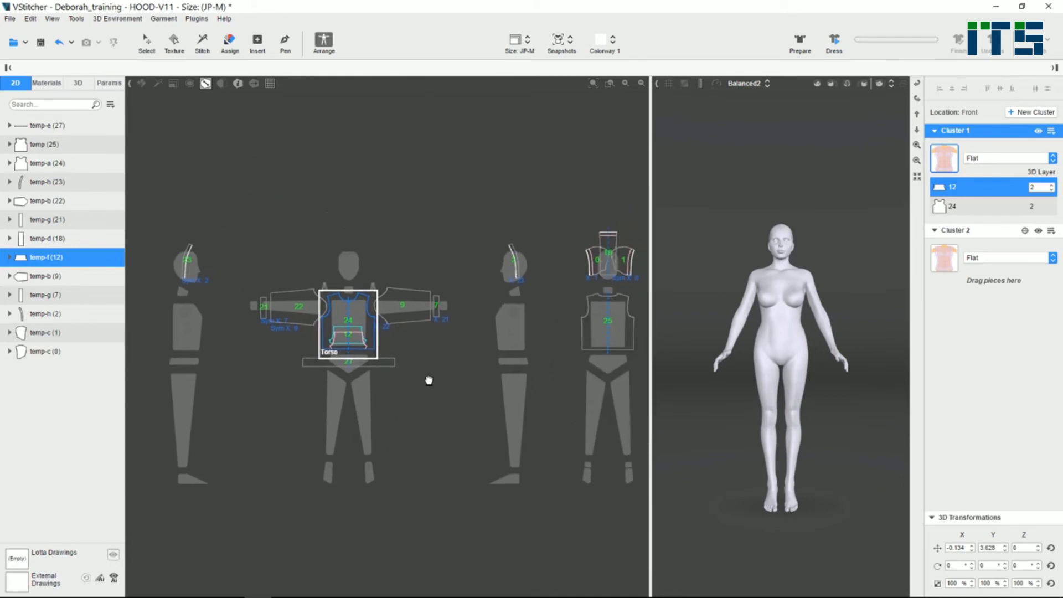
click(61, 183)
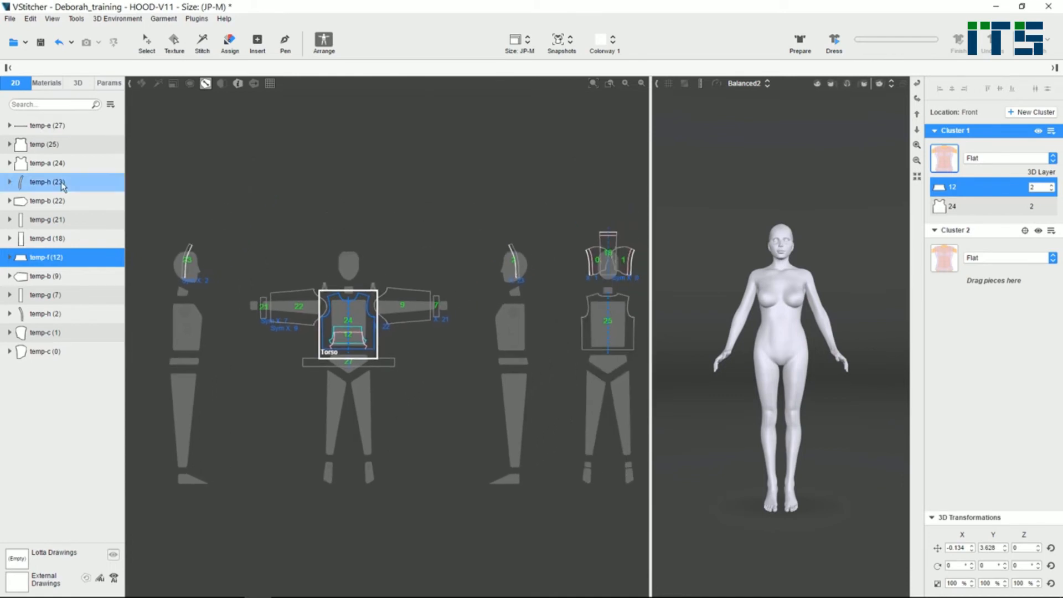
click(147, 43)
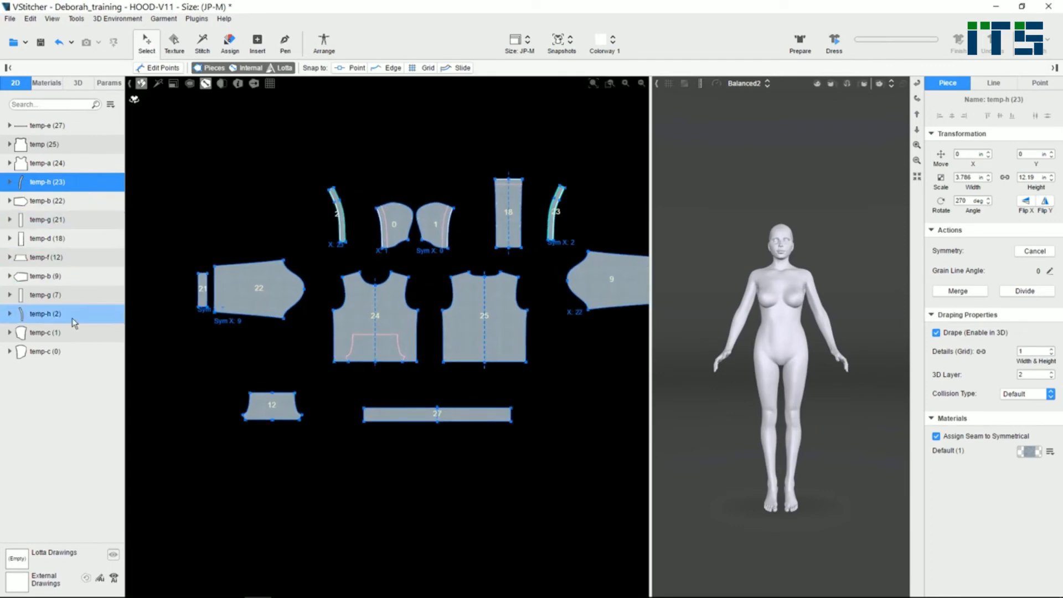
ctrl+click(72, 317)
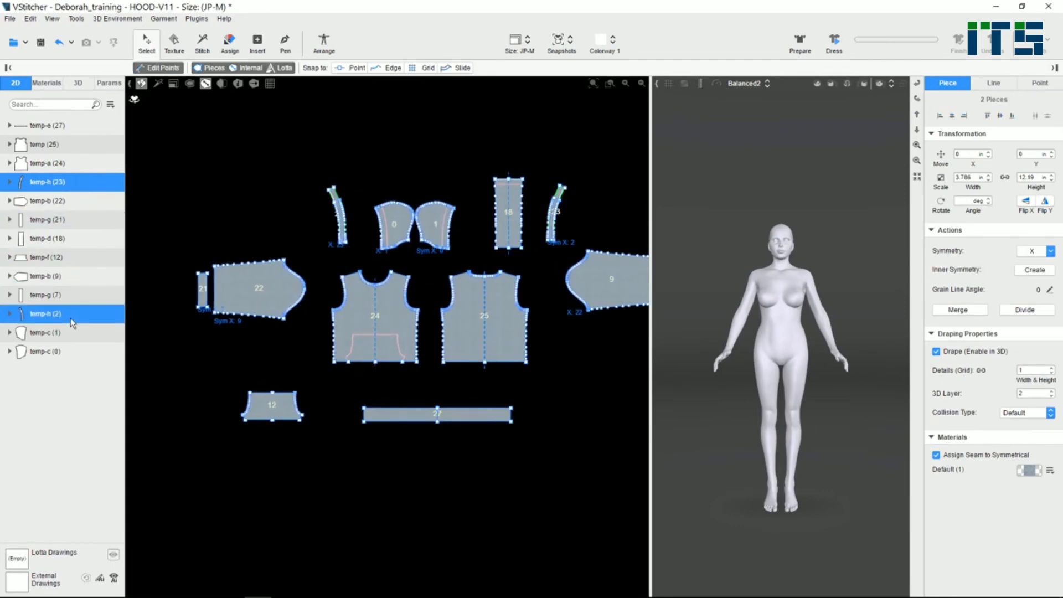
ctrl+click(58, 258)
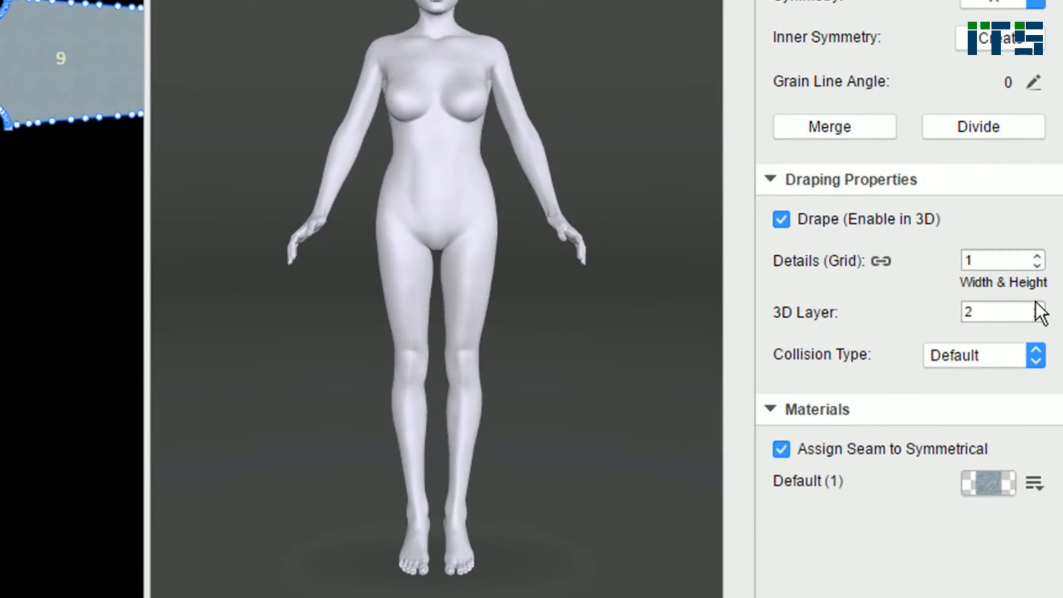
click(1038, 308)
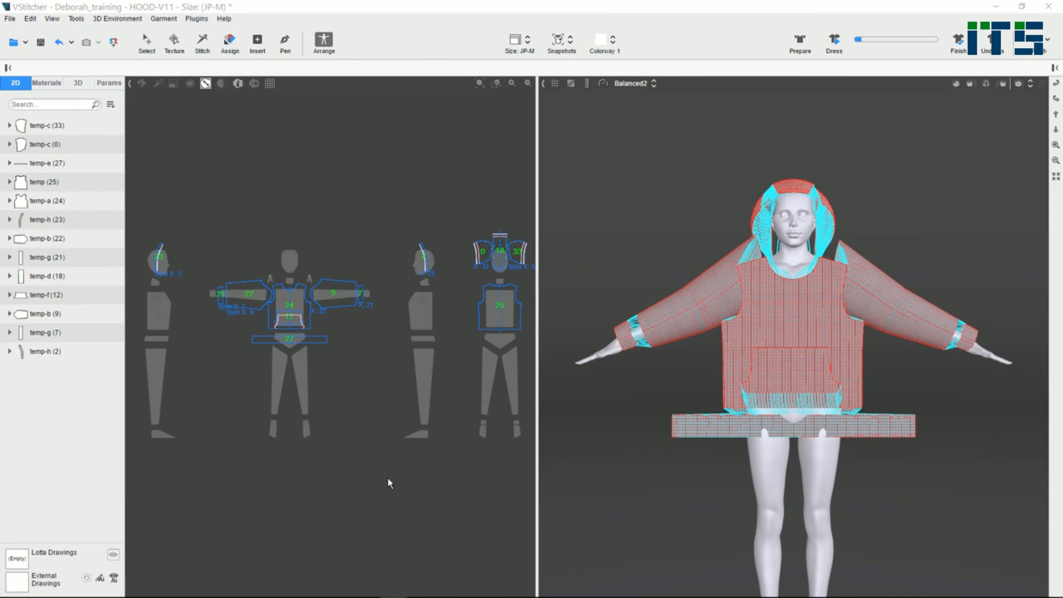
- Exclude temp-h (23) and temp-h (2) from the pieces in use
click(45, 219)
ctrl+click(40, 351)
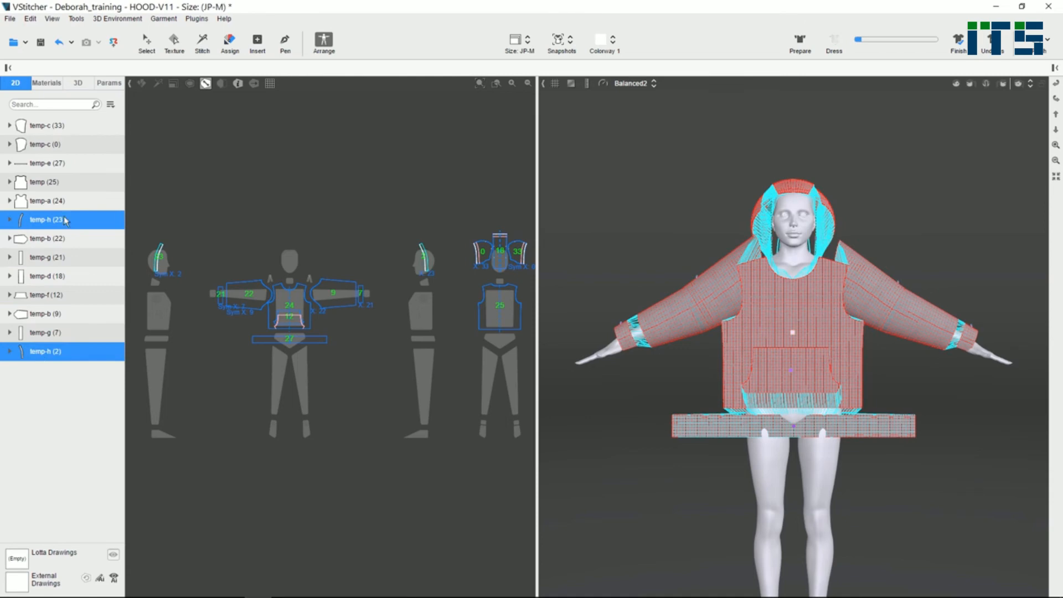
click(111, 105)
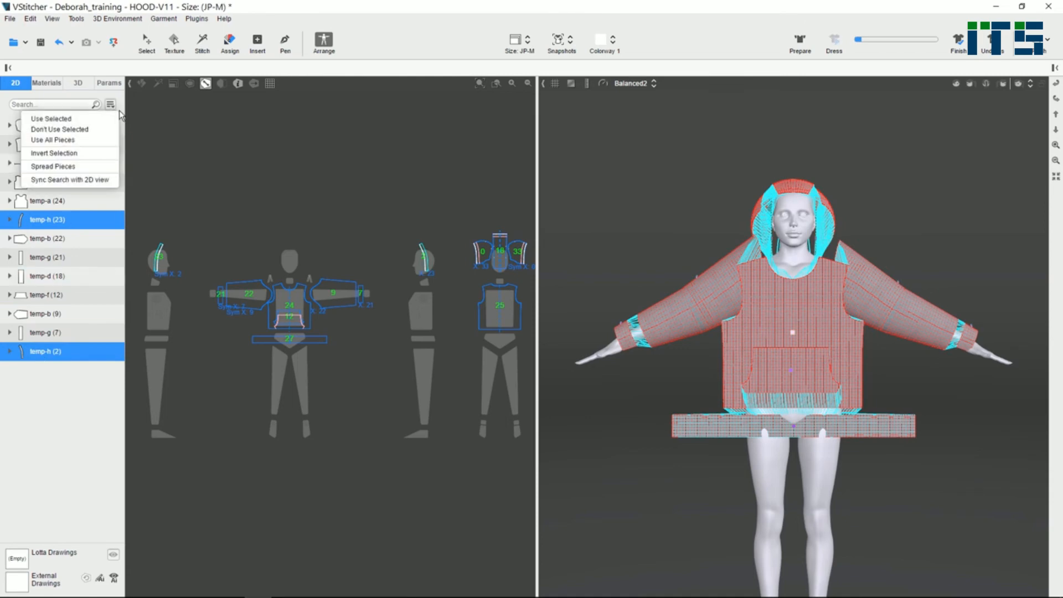
click(99, 131)
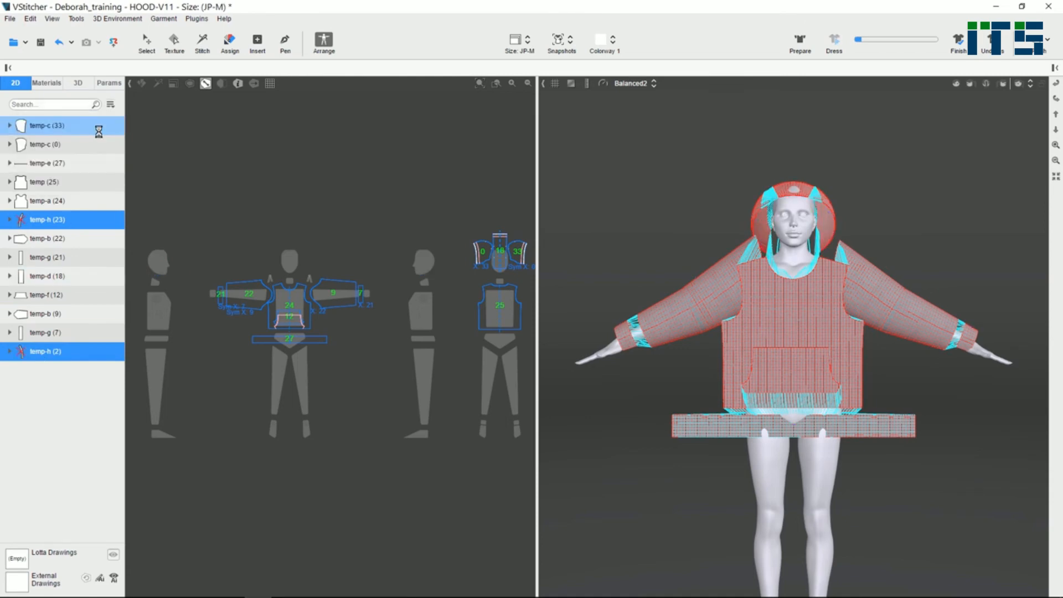
- Dress the avatar without the temp-h pieces, view the hood from the side and finish the simulation
click(835, 40)
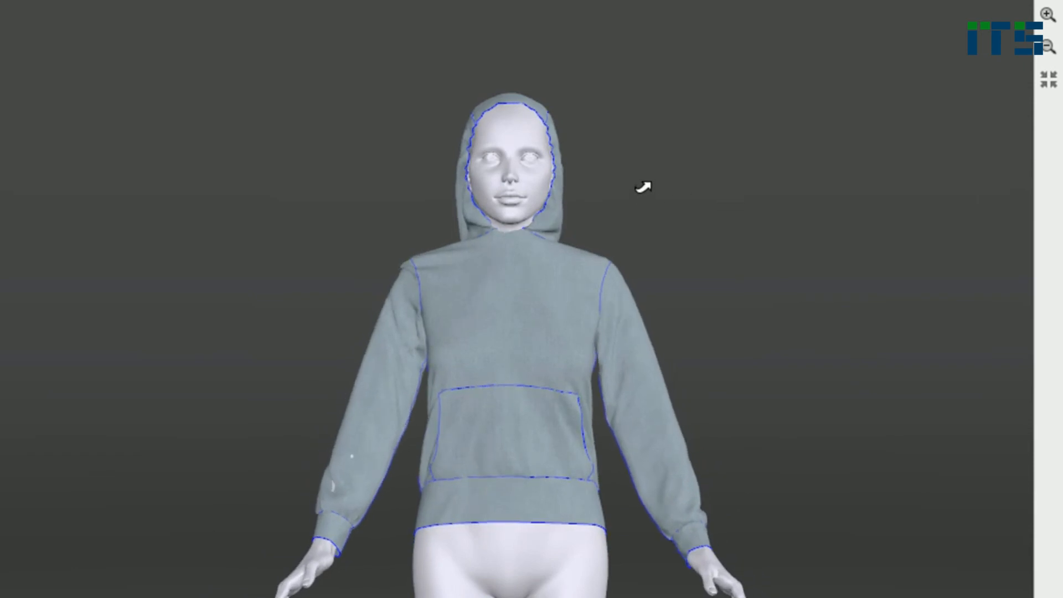
scroll(625, 184, up, 5)
drag(745, 303, 700, 378)
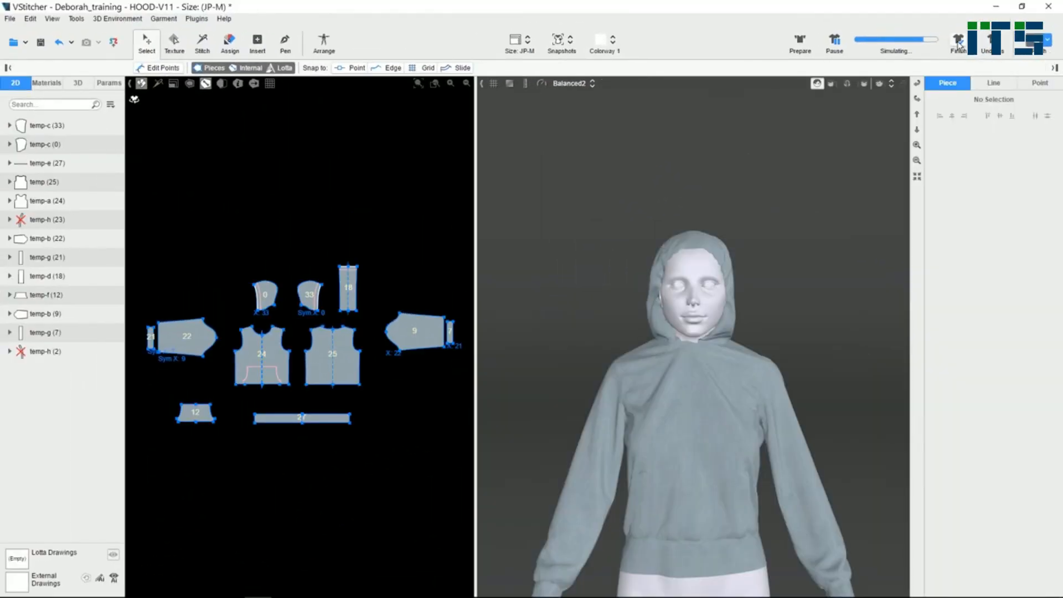
click(958, 43)
- Check the shrink property of the face-opening edge on hood piece 0
scroll(267, 288, up, 8)
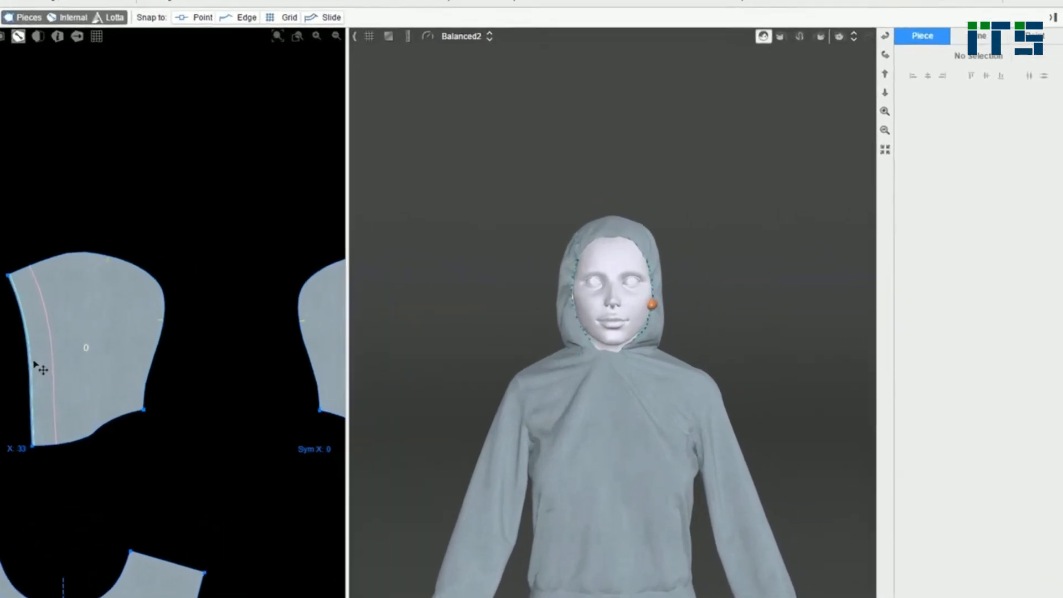
click(224, 355)
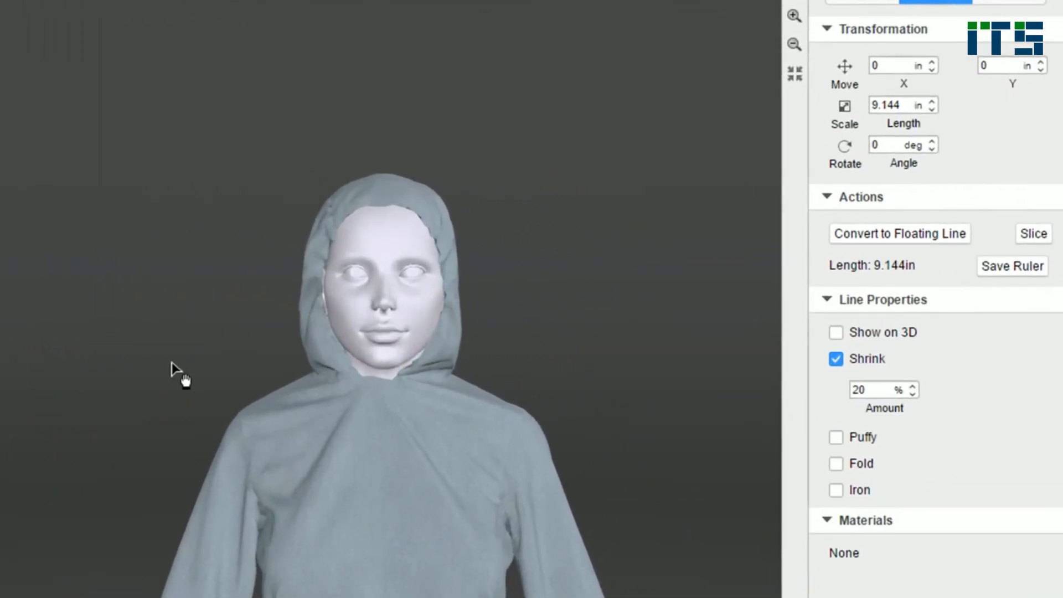
click(194, 304)
scroll(194, 304, down, 8)
middle_drag(194, 304, 287, 248)
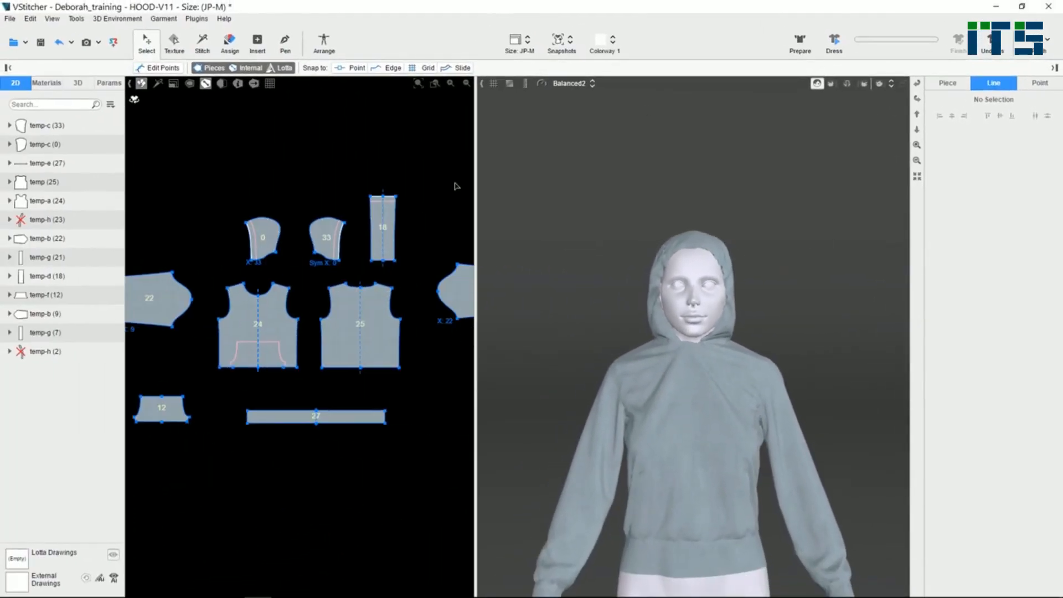
- Put temp-h (23) and temp-h (2) back in use for the garment
click(1054, 67)
click(76, 220)
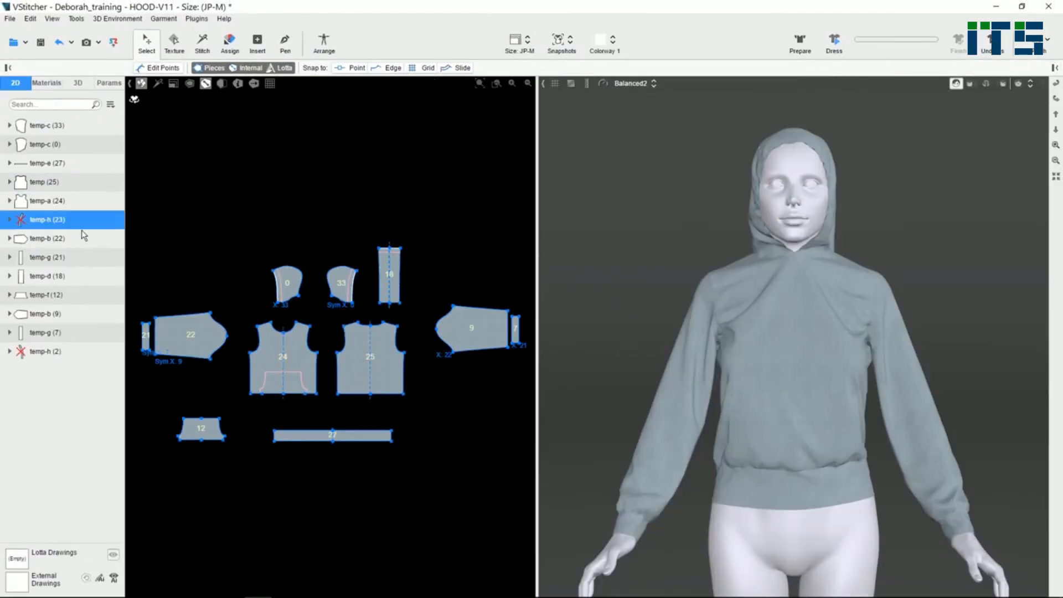
ctrl+click(64, 354)
click(110, 104)
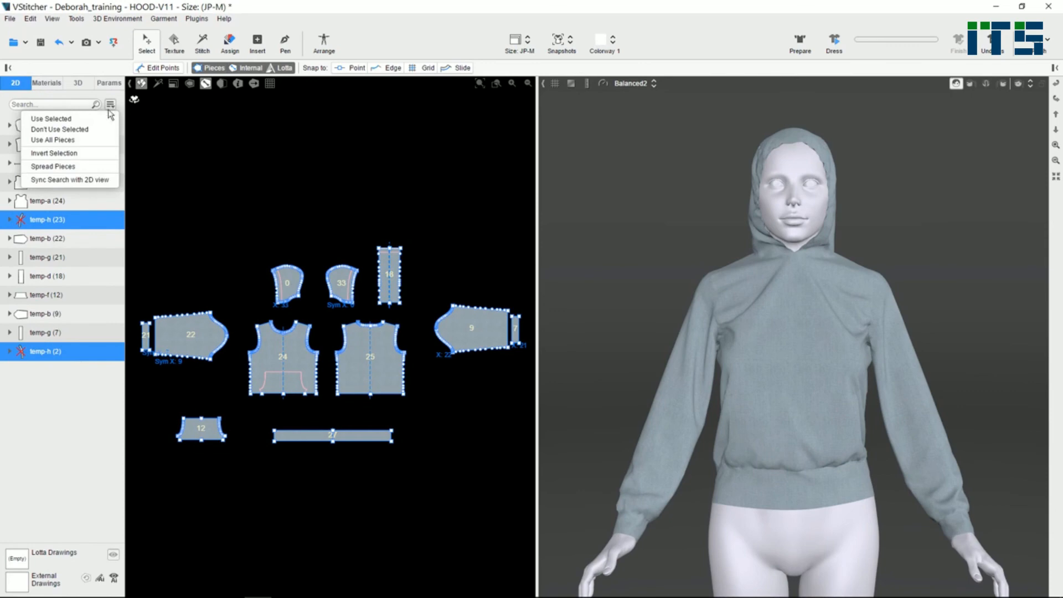
click(93, 119)
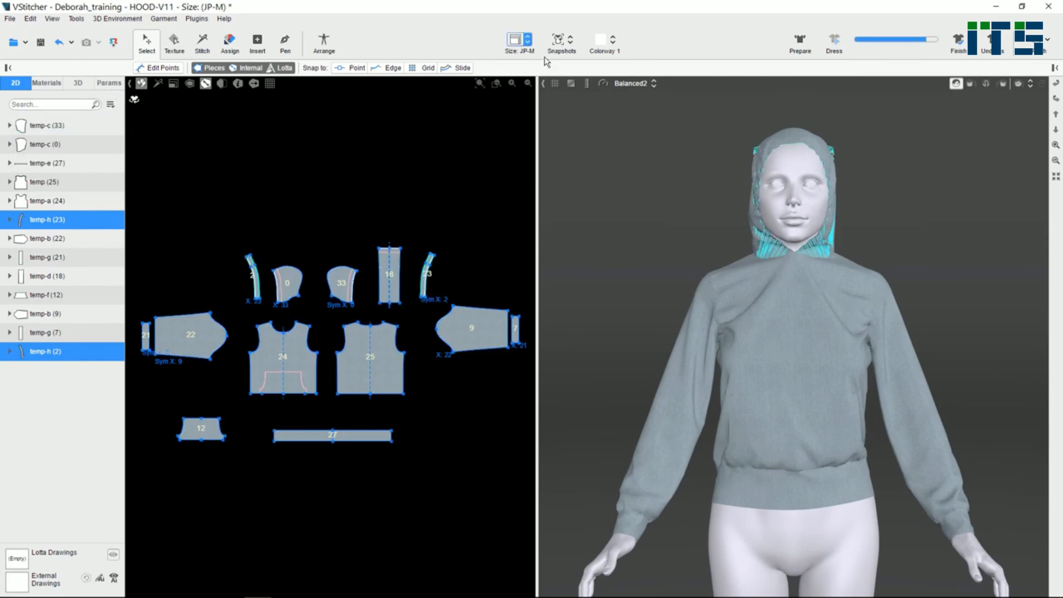
- Simulate the hoodie again with the temp-h pieces, stop the simulation and view the hood from the side
click(836, 45)
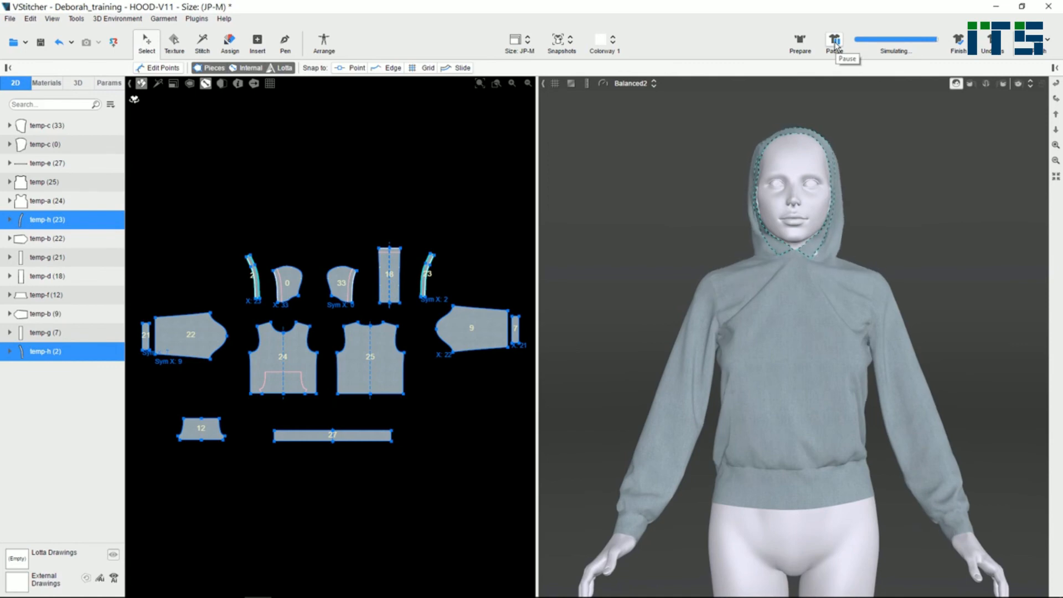
click(835, 44)
click(1056, 116)
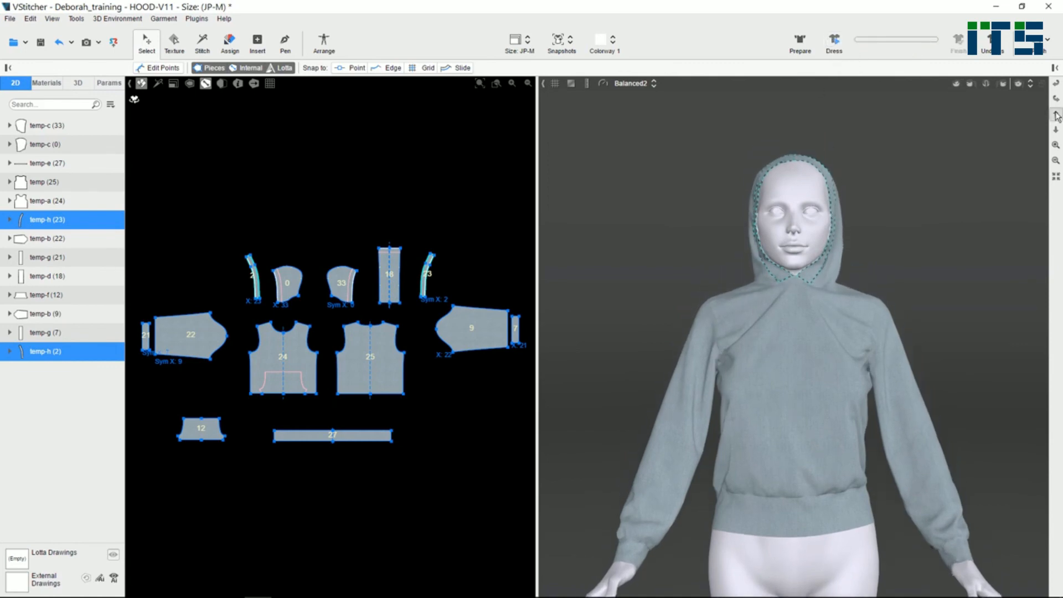
right_drag(923, 314, 919, 321)
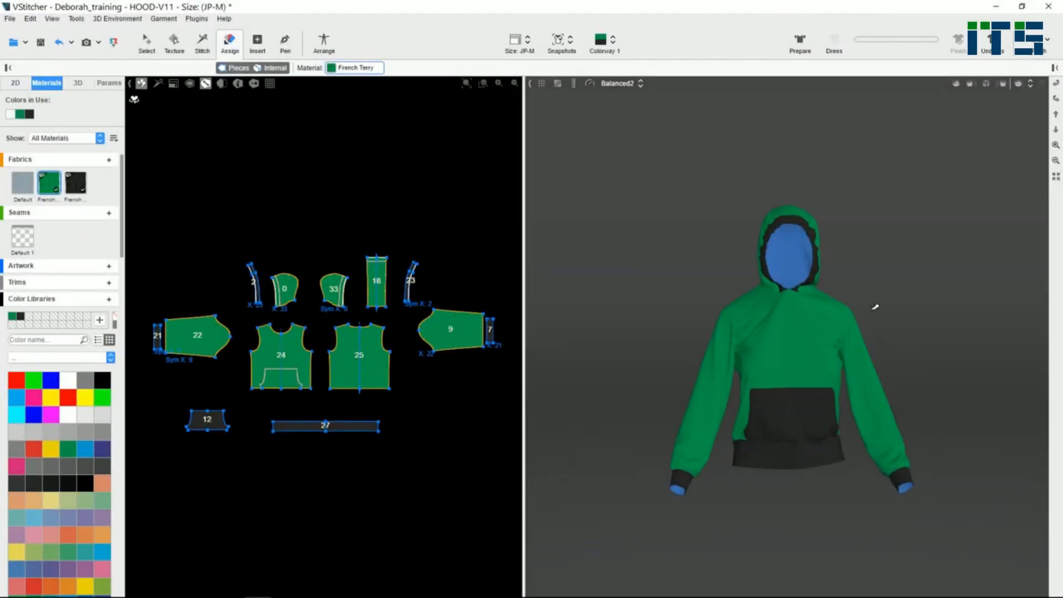
- Examine the hoodie in its green and black French Terry fabrics from the front and the side
scroll(875, 307, up, 3)
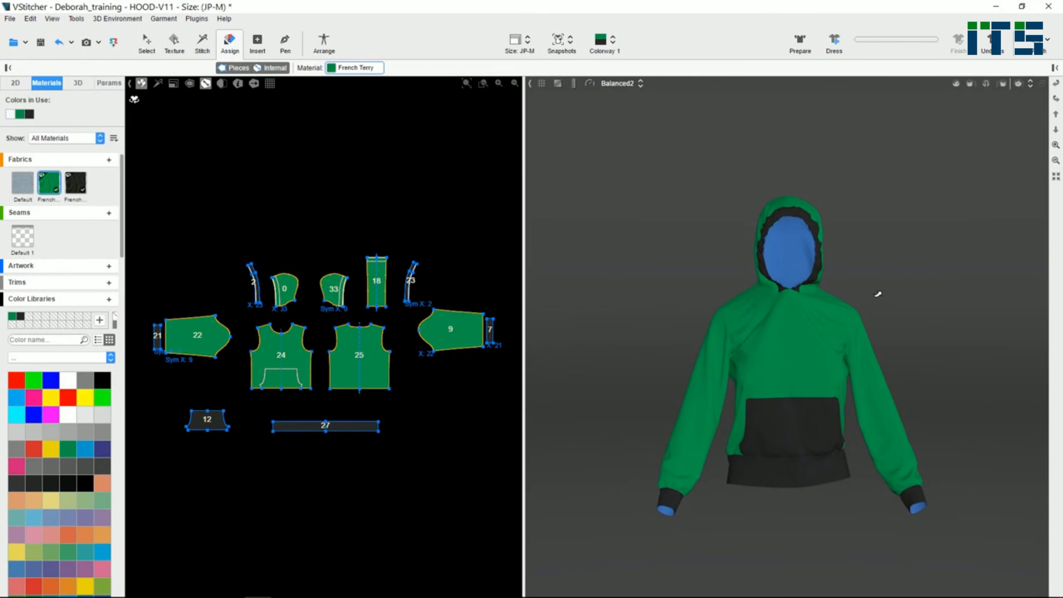
right_drag(934, 325, 931, 318)
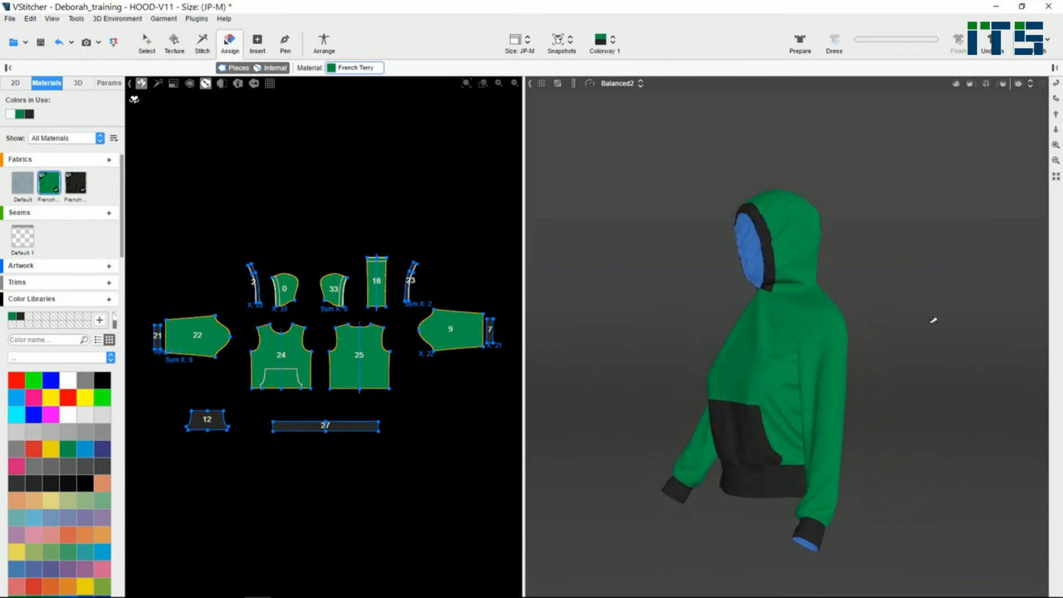